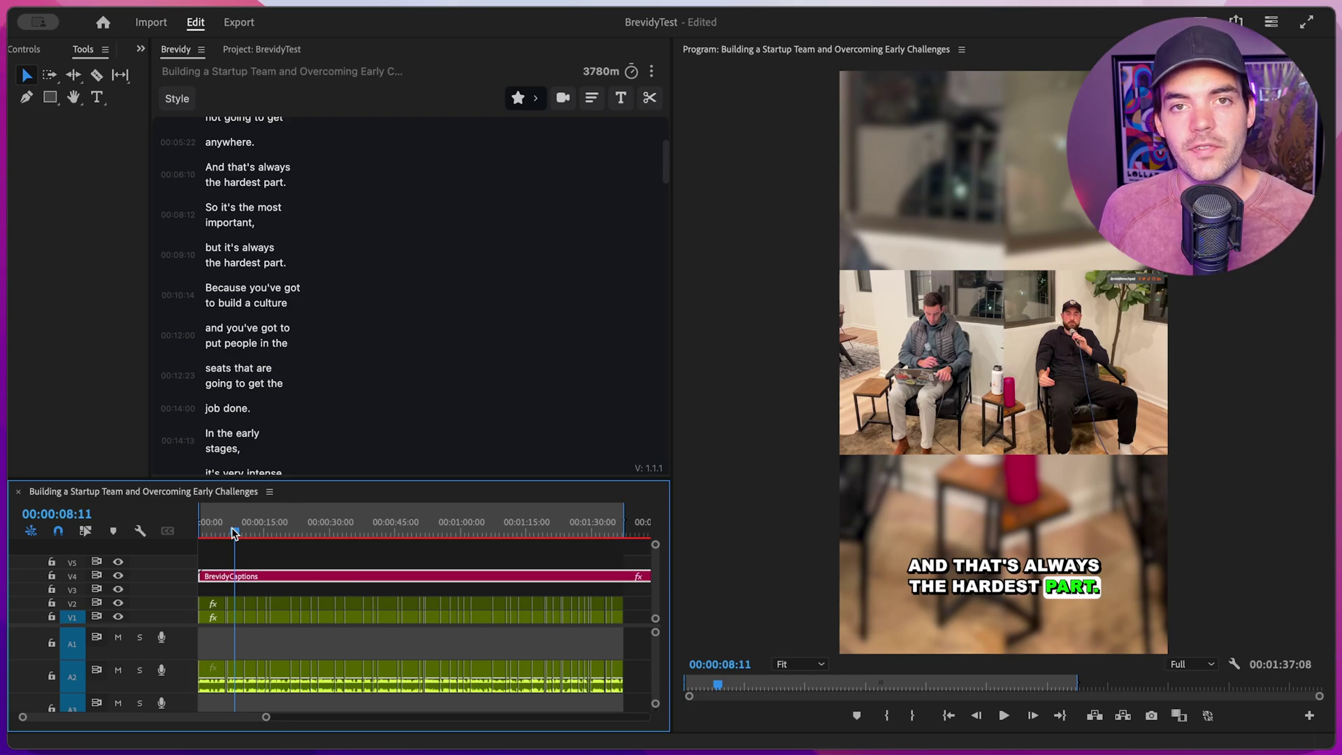
Open the B-roll media search for the transcript passage from "Because you've got to build a culture" through "job done.".
{"action": "key", "text": "space"}
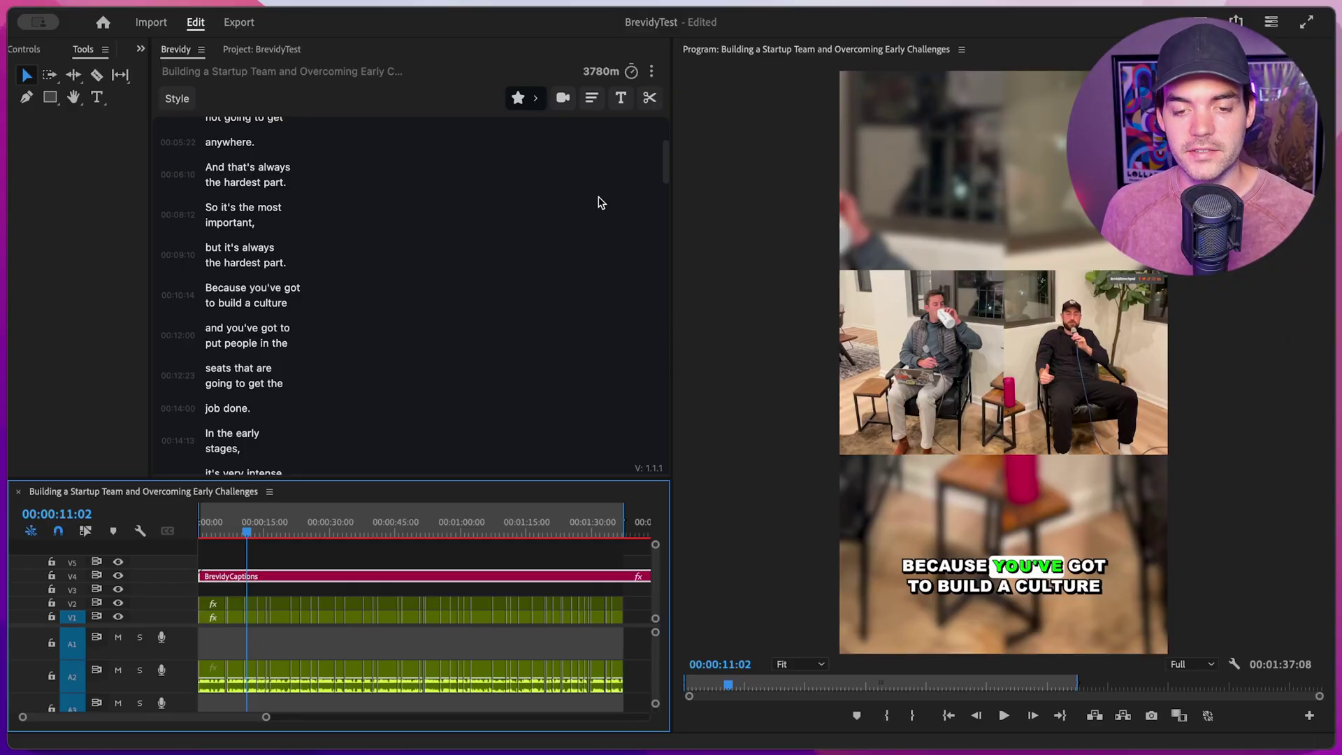
{"action": "left_click", "coordinate": [564, 99]}
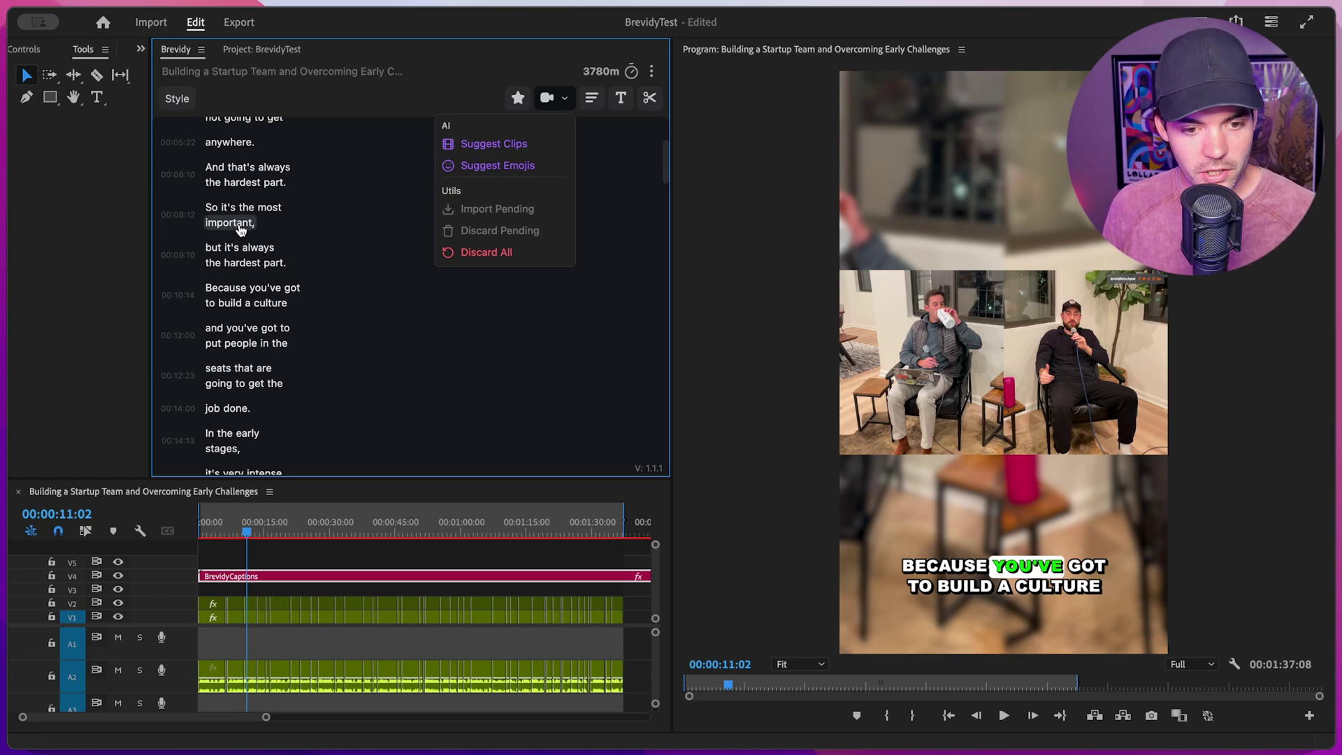
{"action": "left_click_drag", "start_coordinate": [208, 289], "coordinate": [273, 384]}
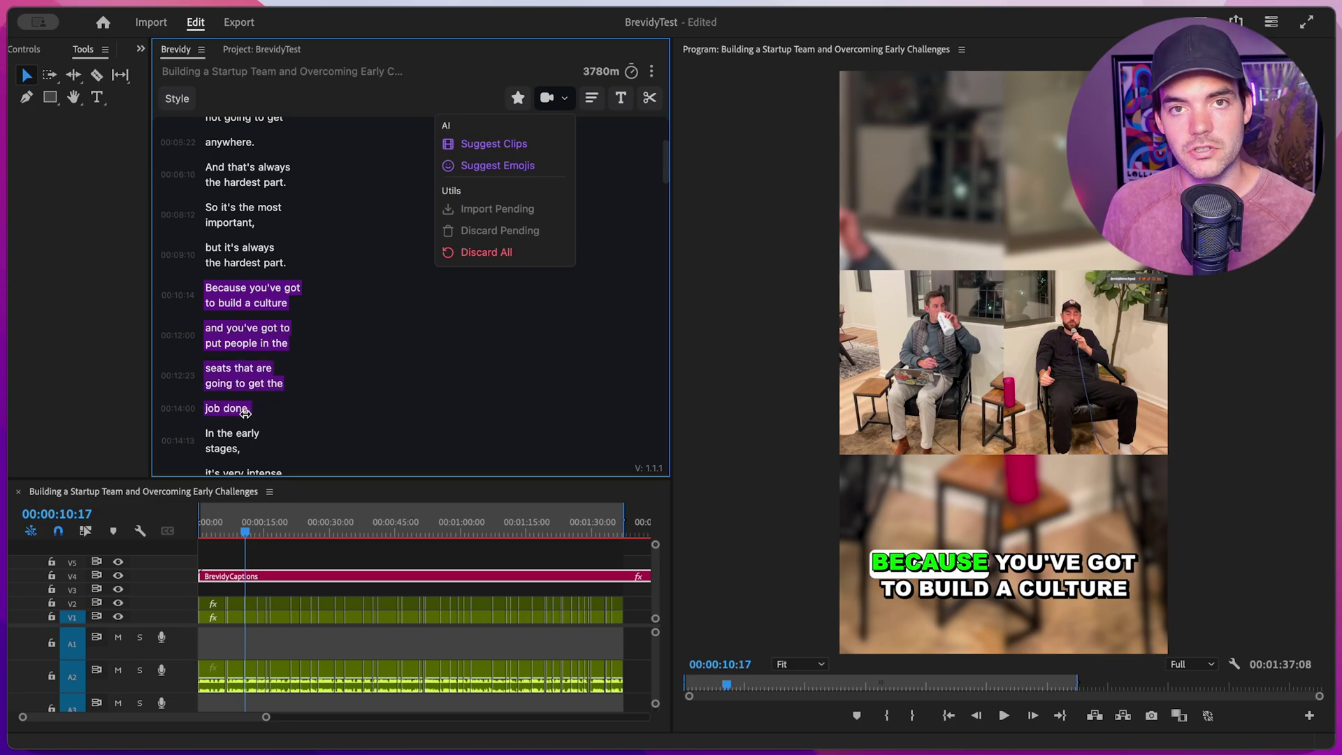
{"action": "key", "text": "Delete"}
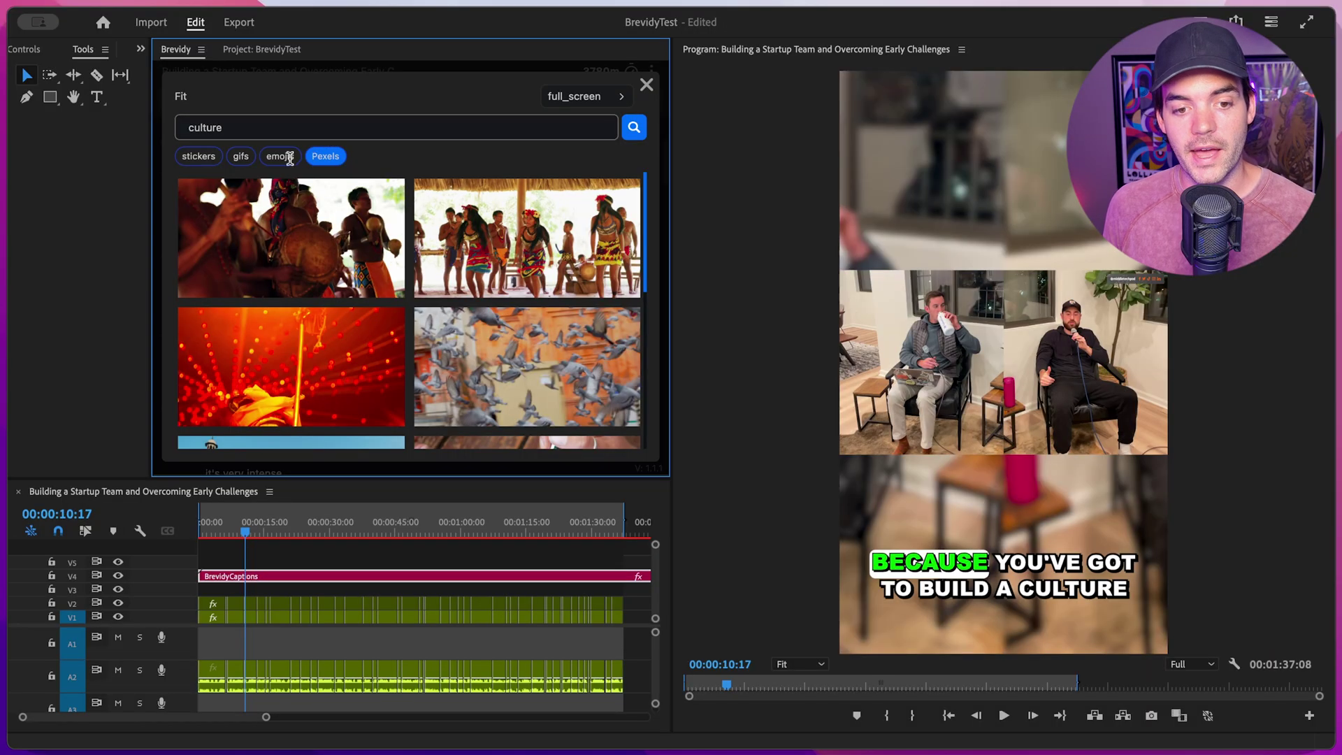
Browse the emoji, GIF and sticker options offered for "culture".
{"action": "left_click", "coordinate": [289, 158]}
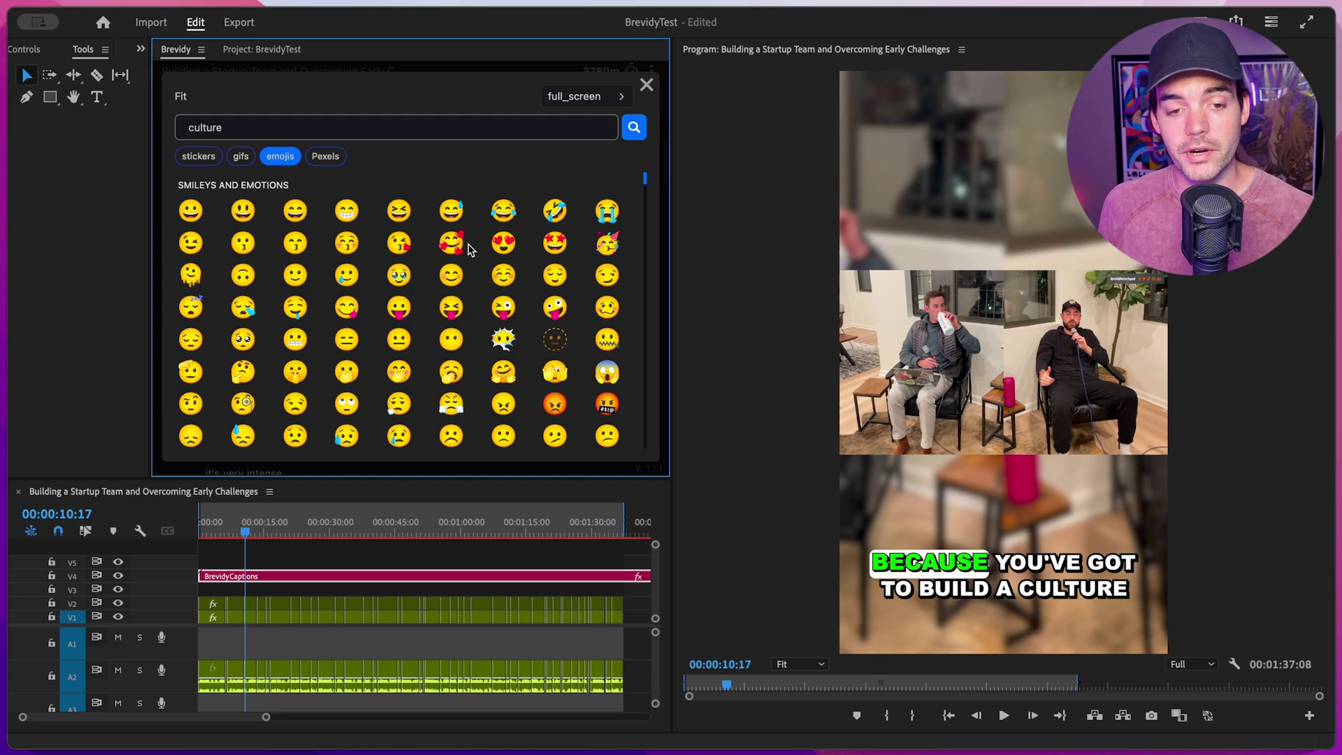
{"action": "left_click", "coordinate": [241, 156]}
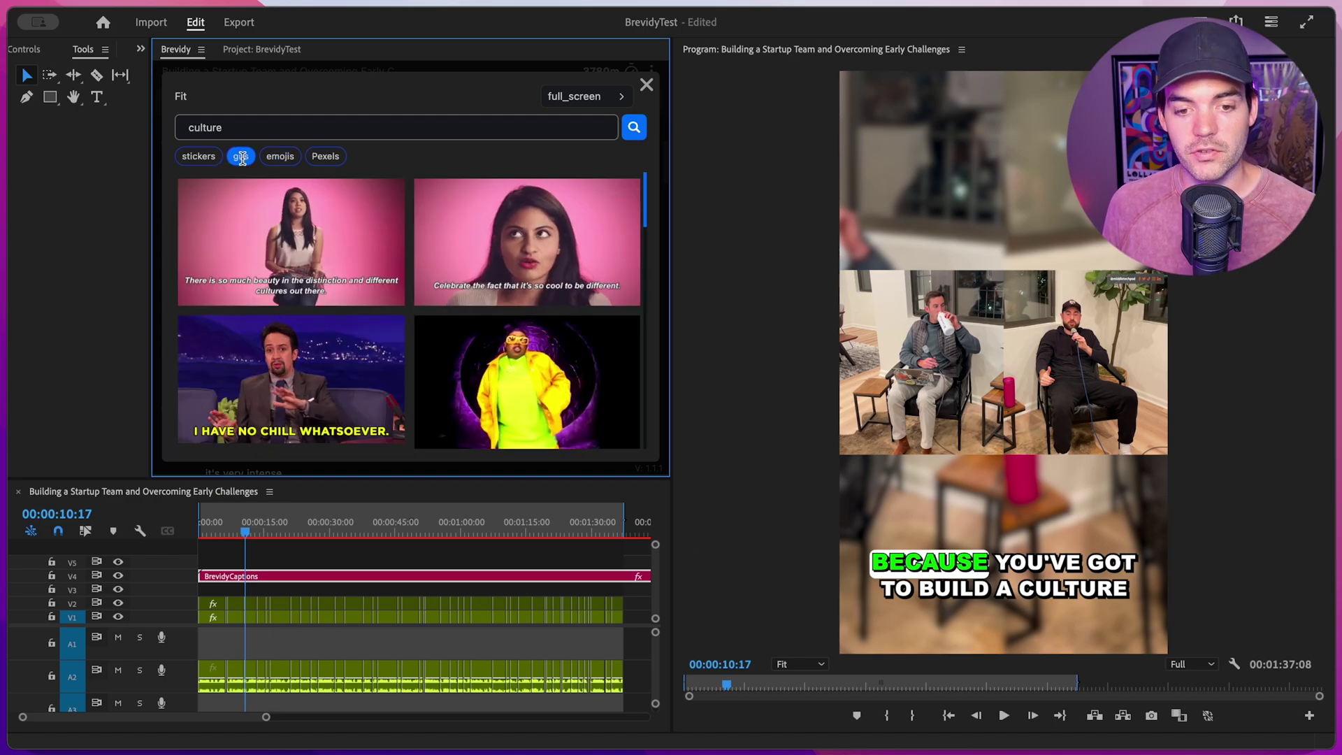
{"action": "left_click", "coordinate": [213, 153]}
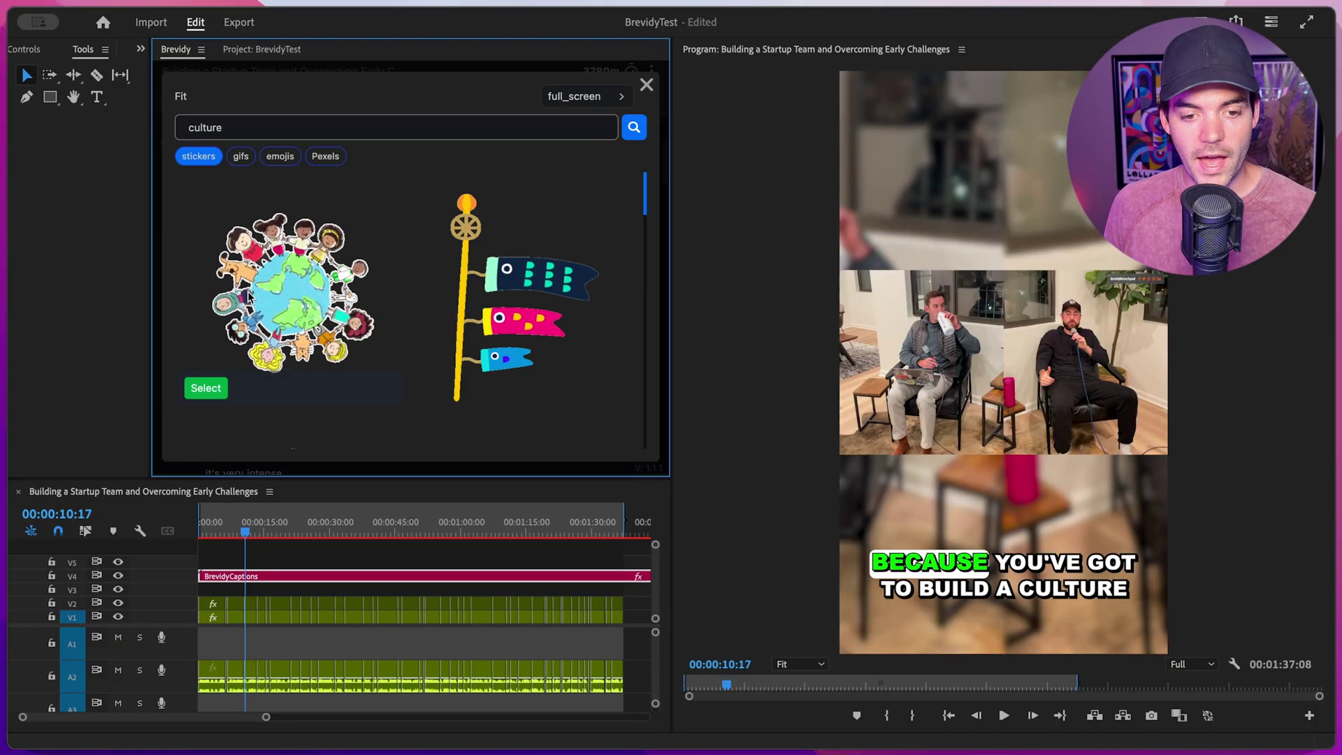
{"action": "mouse_move", "coordinate": [350, 225]}
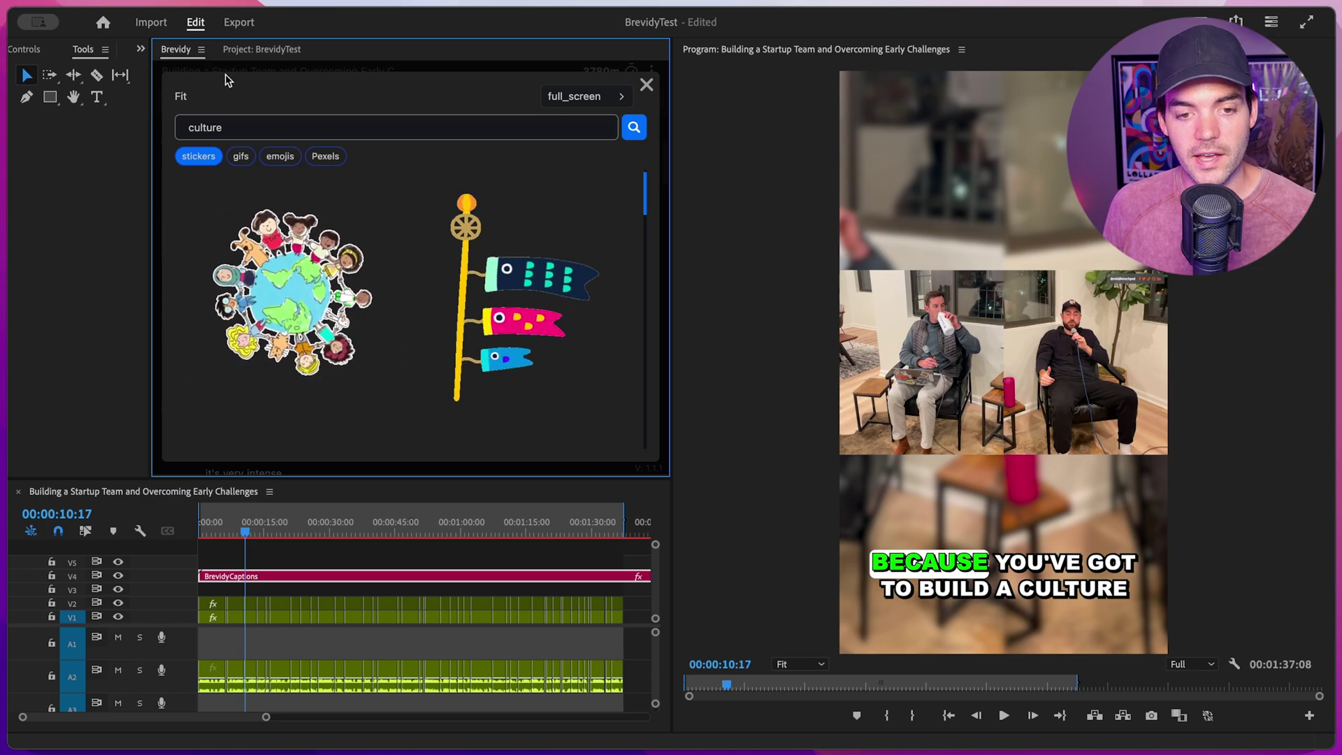
Review the available fit placements for the media and choose Full Screen.
{"action": "left_click", "coordinate": [552, 105]}
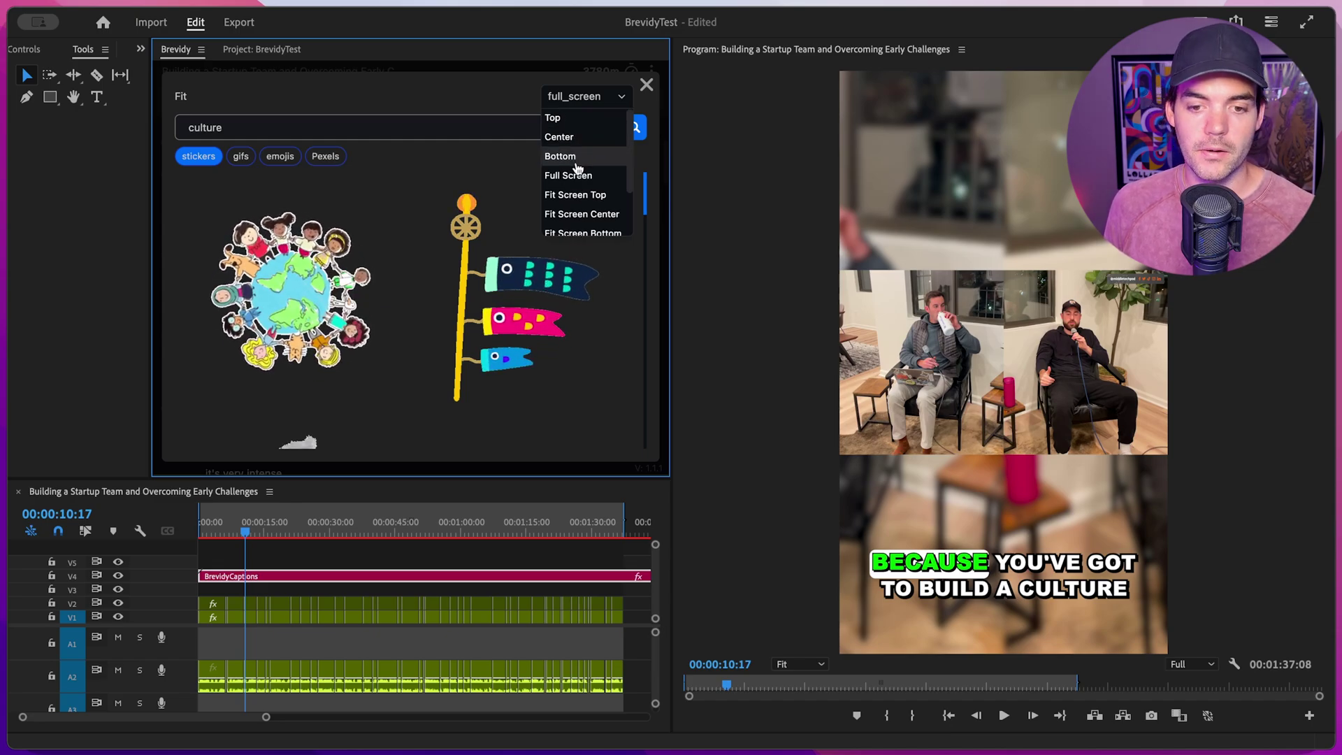
{"action": "scroll", "coordinate": [578, 178], "scroll_direction": "down", "scroll_amount": 1}
{"action": "scroll", "coordinate": [578, 177], "scroll_direction": "down", "scroll_amount": 1}
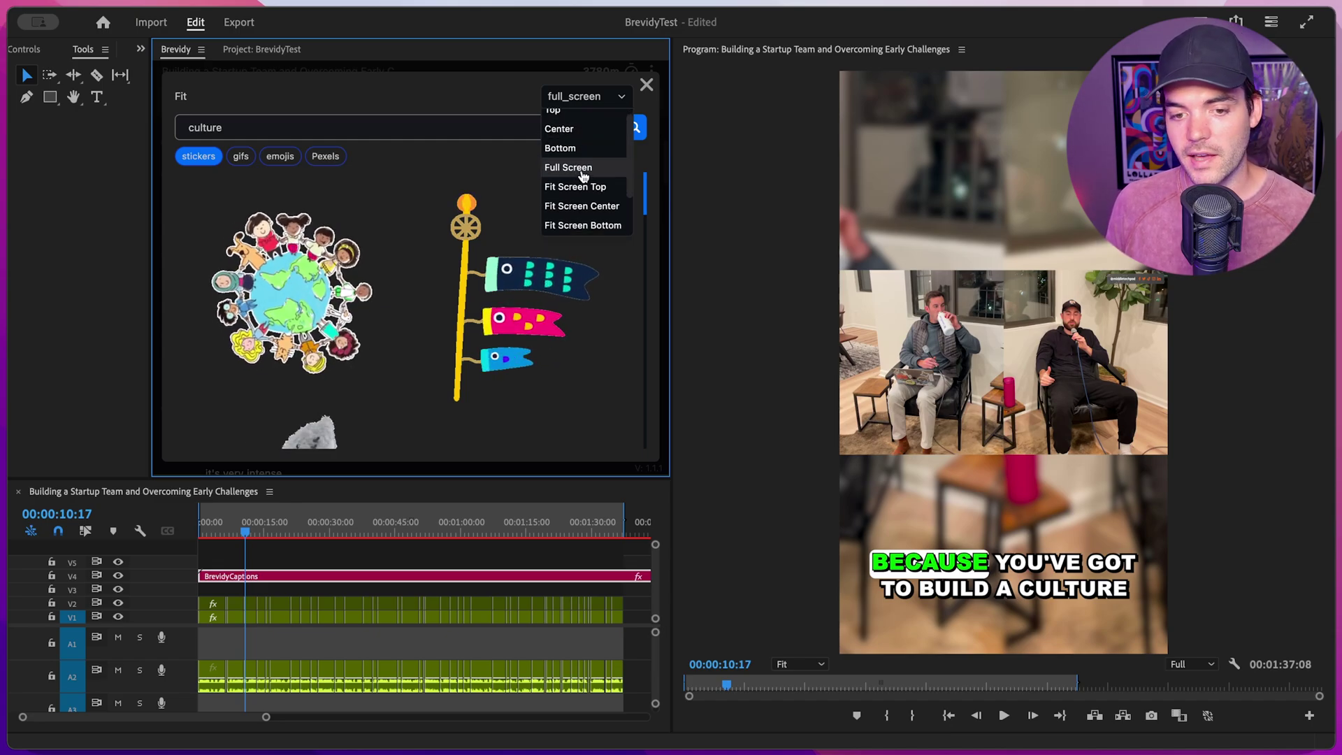
{"action": "scroll", "coordinate": [586, 184], "scroll_direction": "down", "scroll_amount": 3}
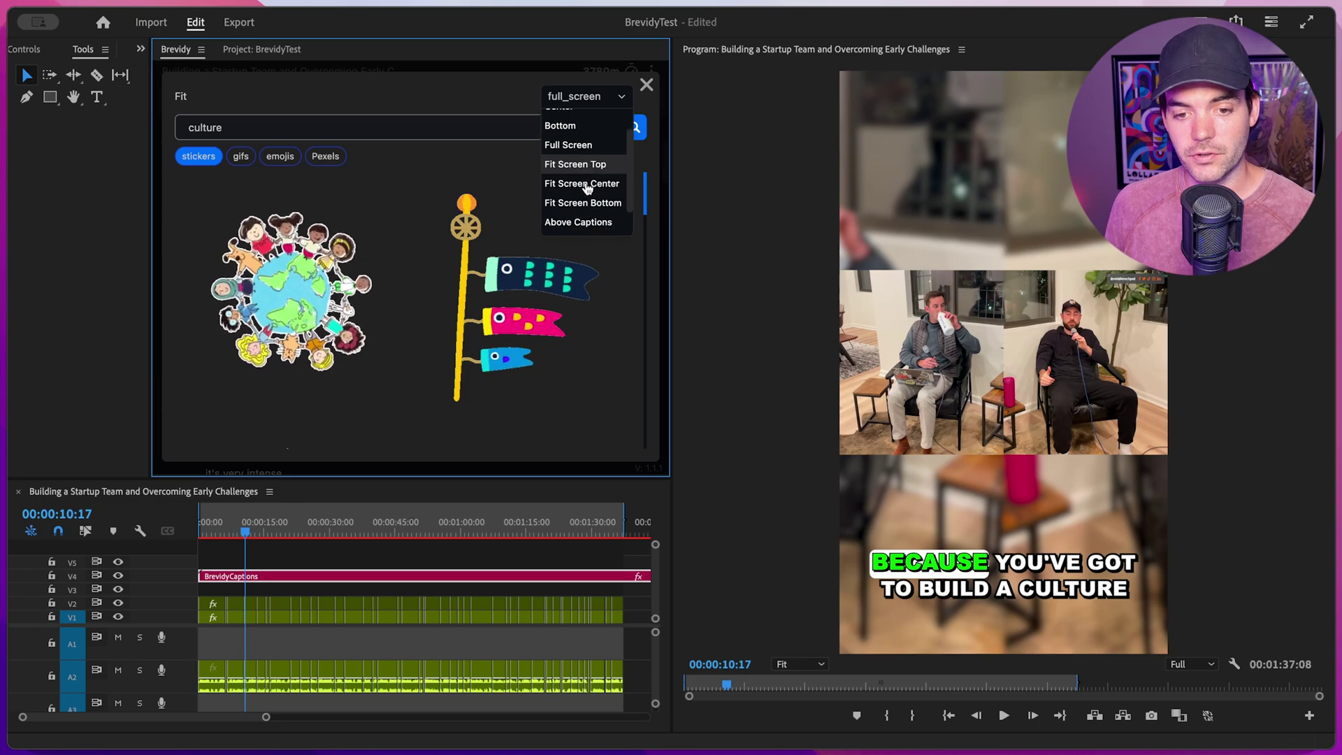
{"action": "scroll", "coordinate": [587, 187], "scroll_direction": "down", "scroll_amount": 3}
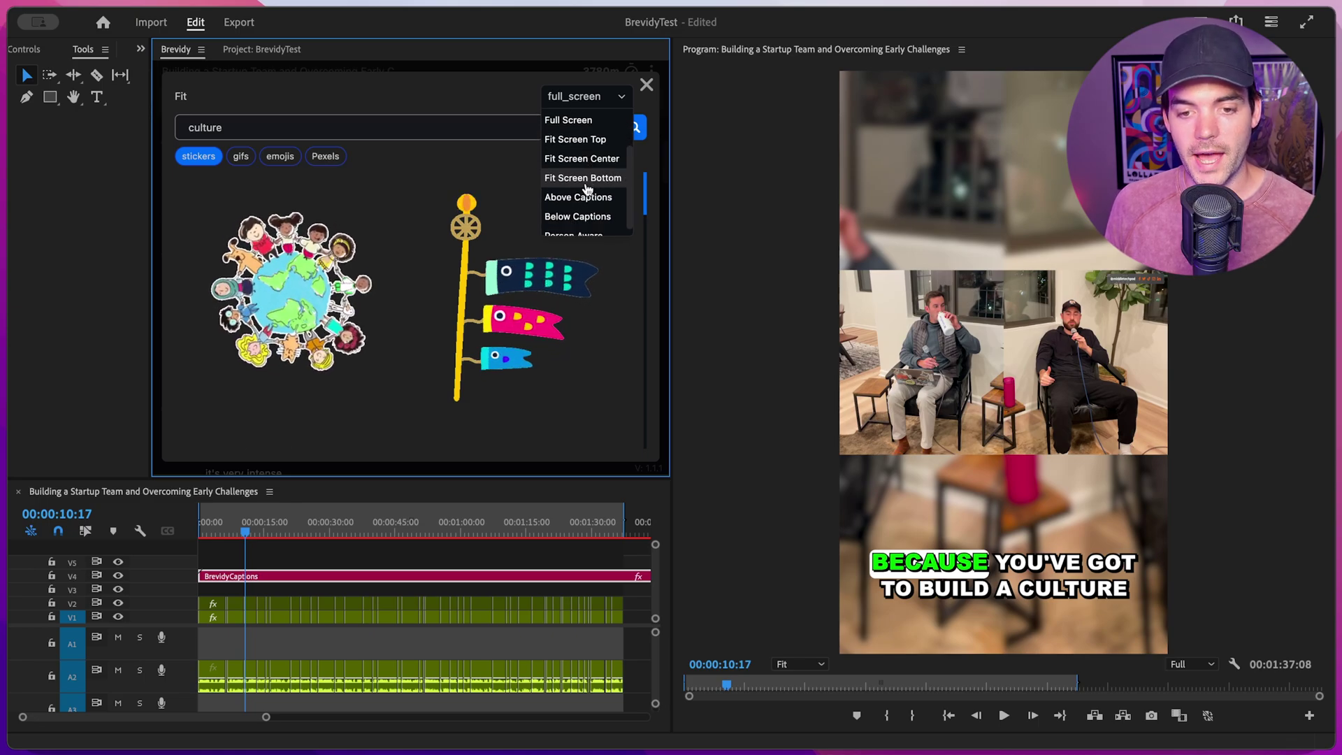
{"action": "scroll", "coordinate": [587, 187], "scroll_direction": "down", "scroll_amount": 1}
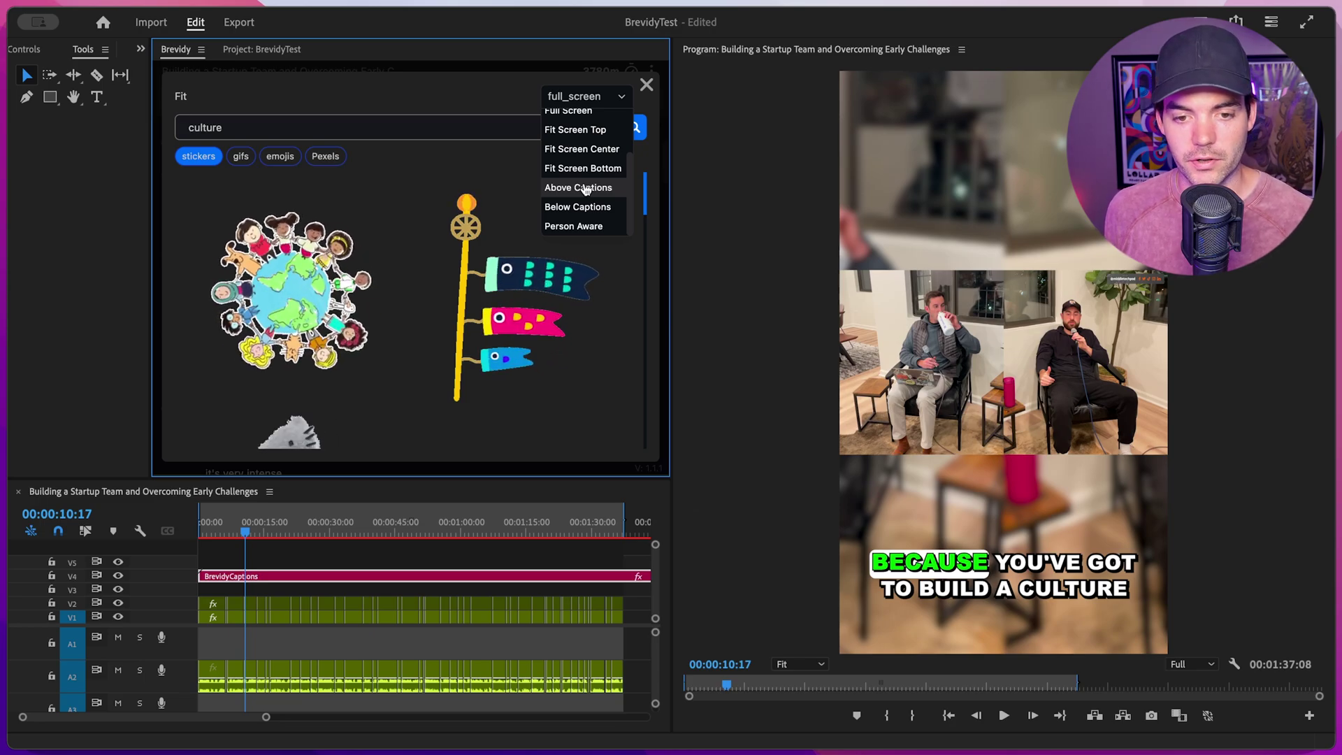
{"action": "scroll", "coordinate": [587, 183], "scroll_direction": "up", "scroll_amount": 1}
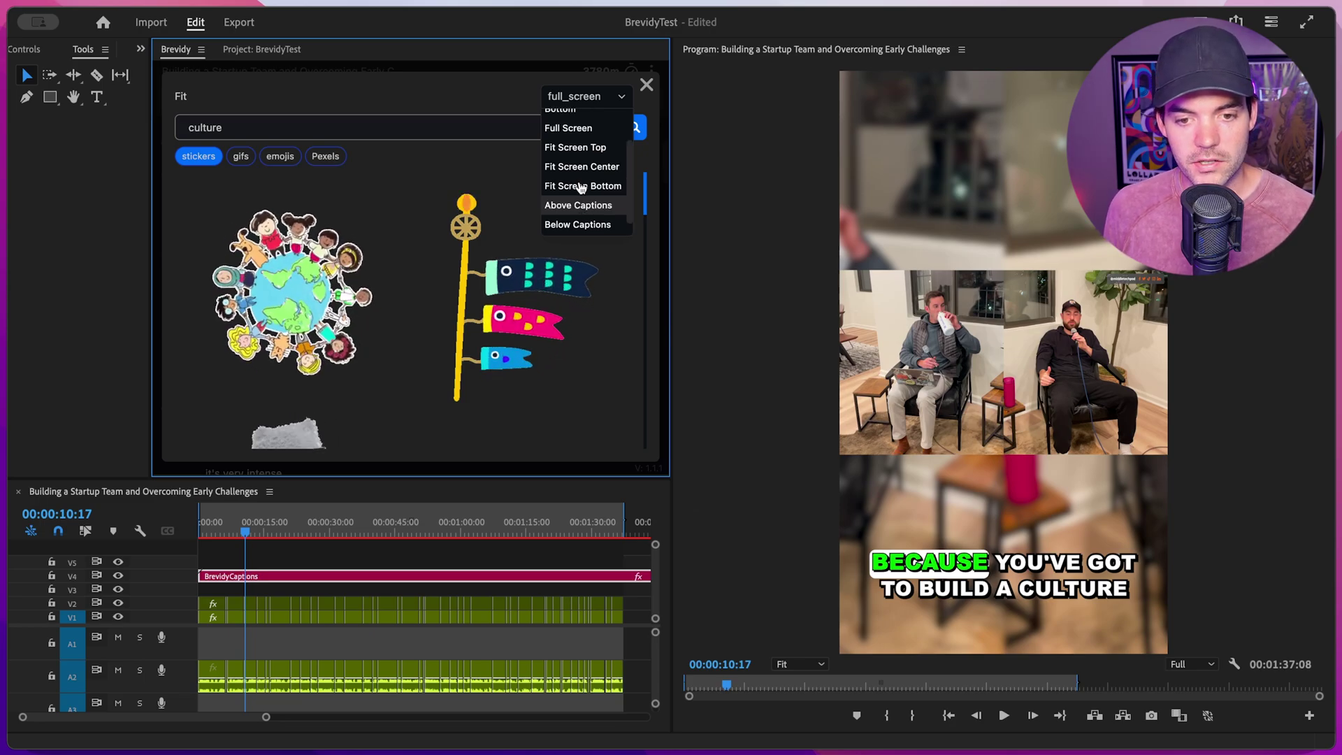
{"action": "left_click", "coordinate": [577, 129]}
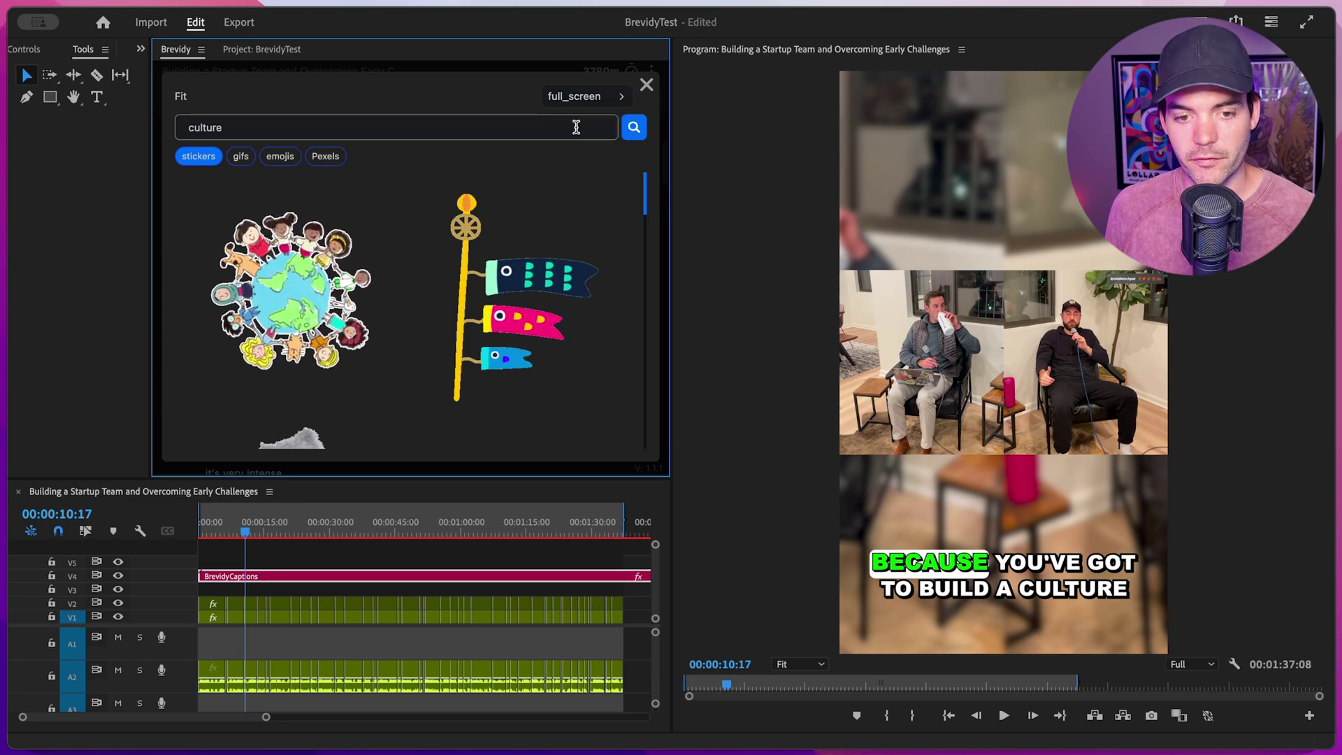
Search Pexels for "team" and insert the clip of hands meeting over a paper-covered desk.
{"action": "left_click", "coordinate": [334, 155]}
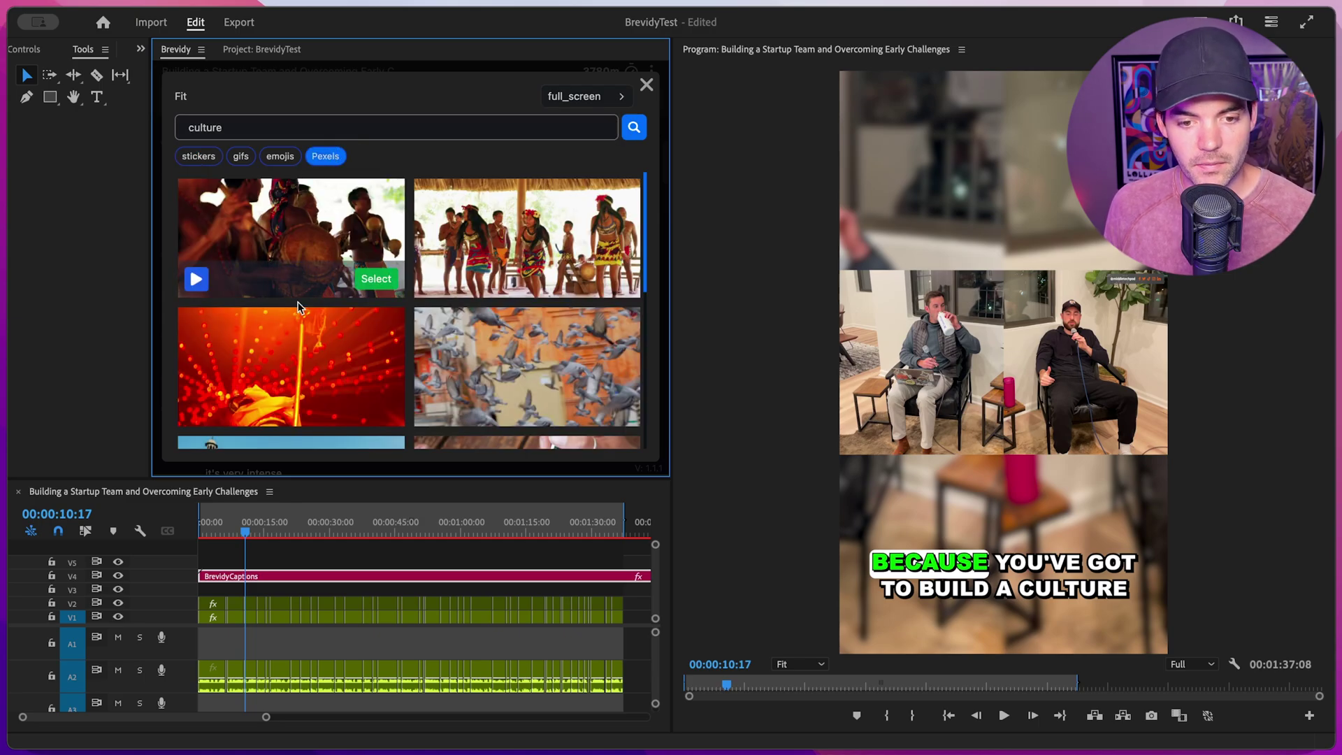
{"action": "double_click", "coordinate": [257, 123]}
{"action": "type", "text": "team"}
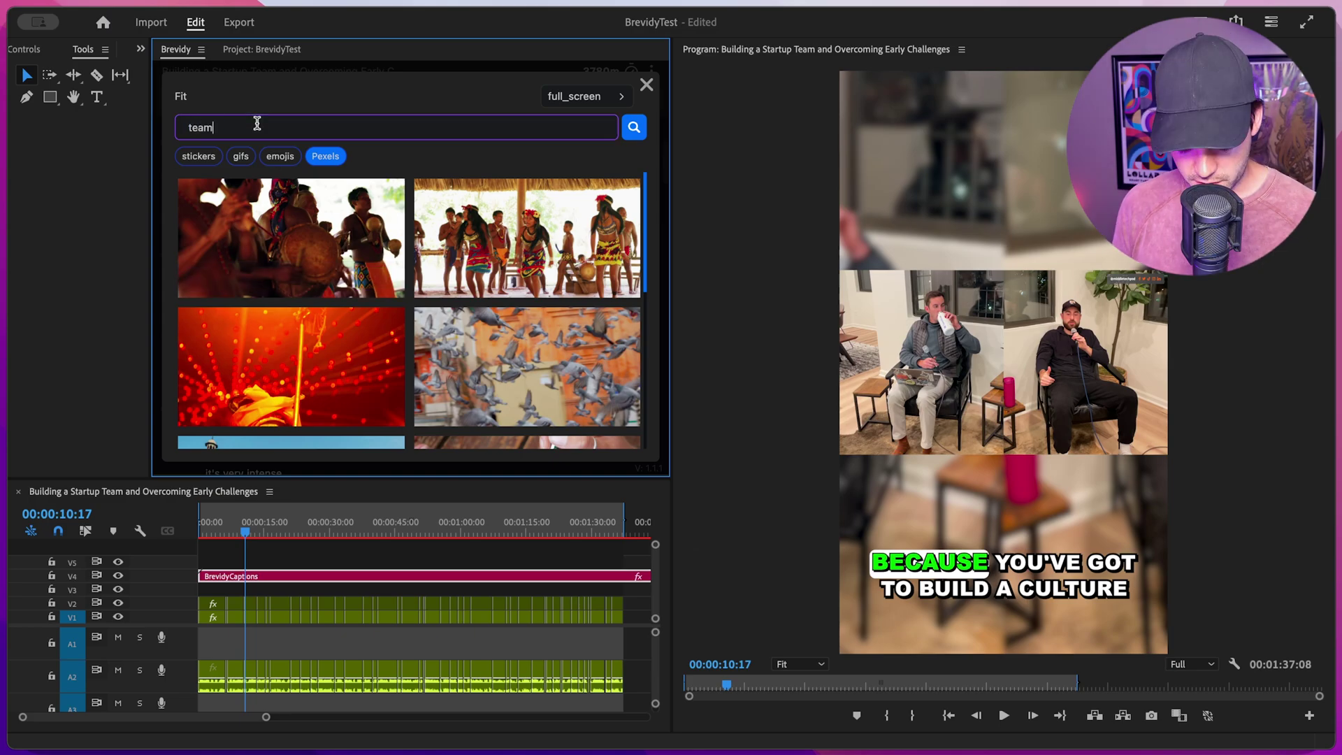
{"action": "key", "text": "Return"}
{"action": "mouse_move", "coordinate": [253, 198]}
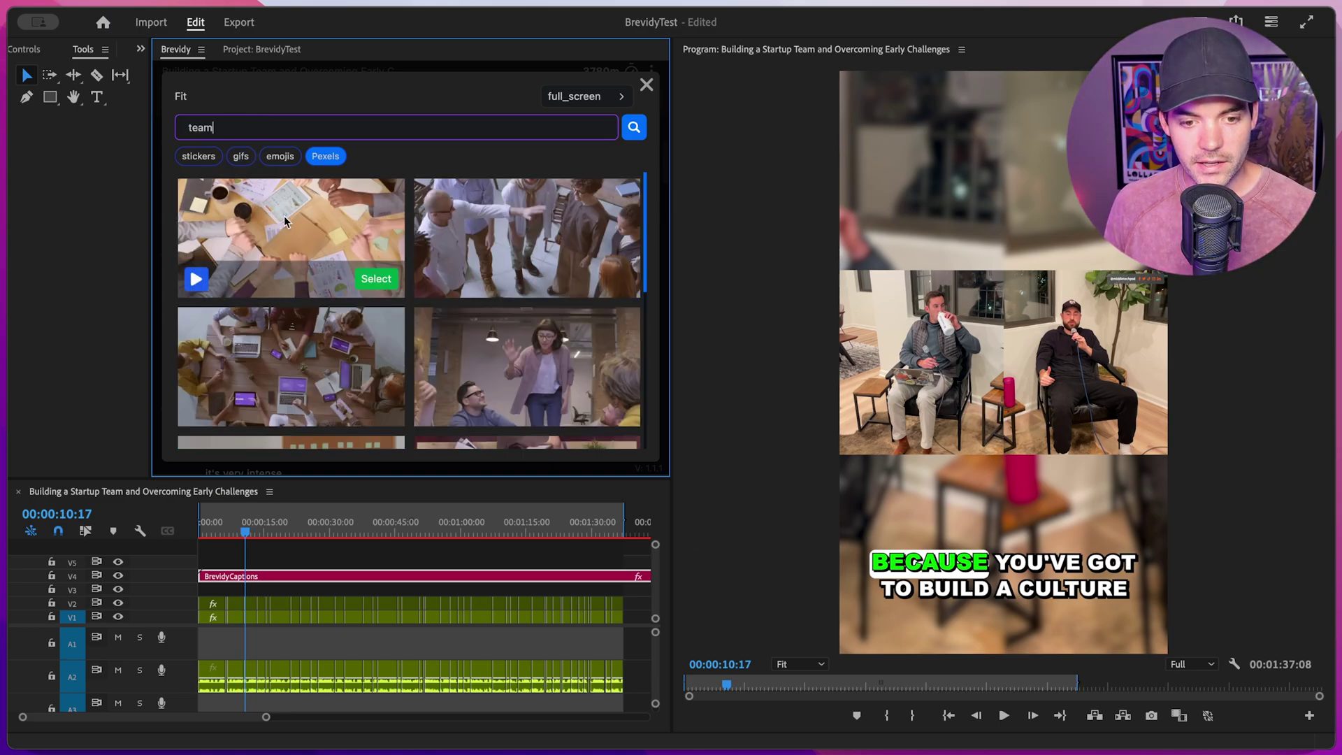
{"action": "left_click", "coordinate": [377, 281]}
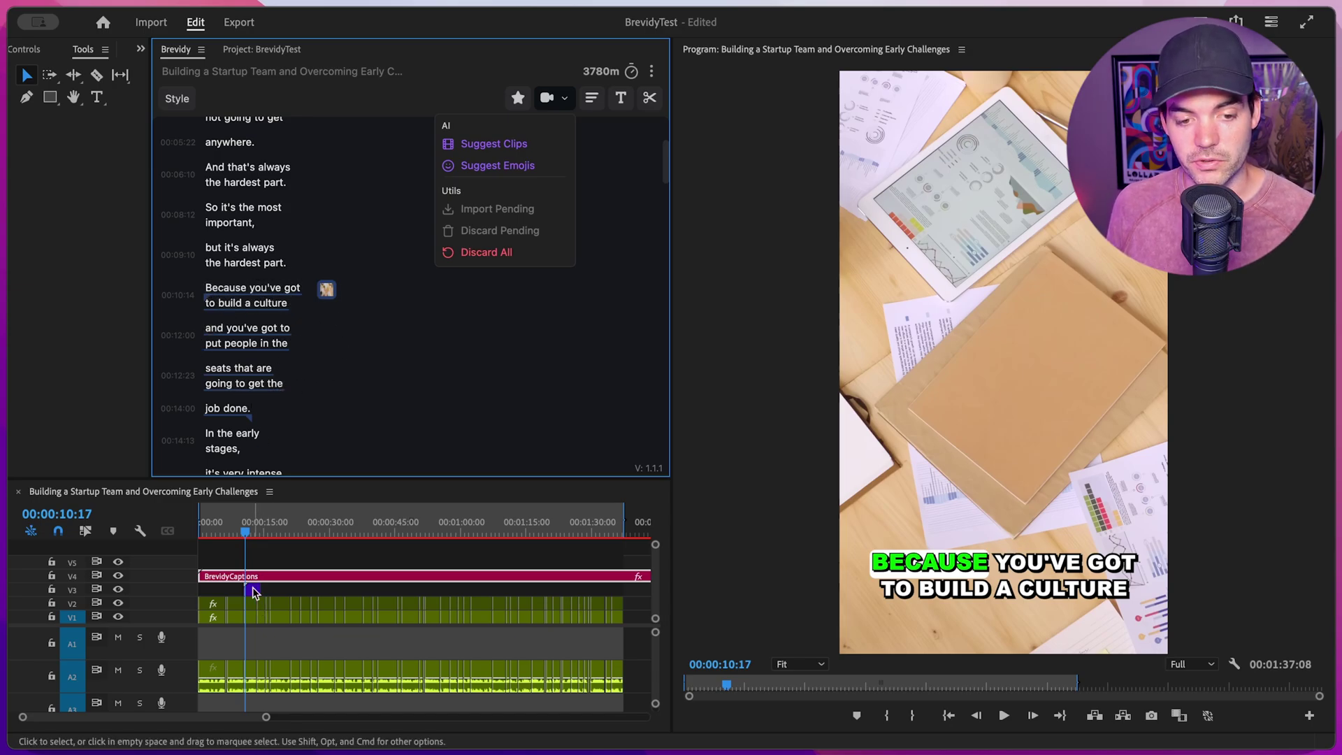
Play back the inserted B-roll, then extend its start in the transcript to "So it's the most important,".
{"action": "left_click", "coordinate": [241, 535]}
{"action": "key", "text": "space"}
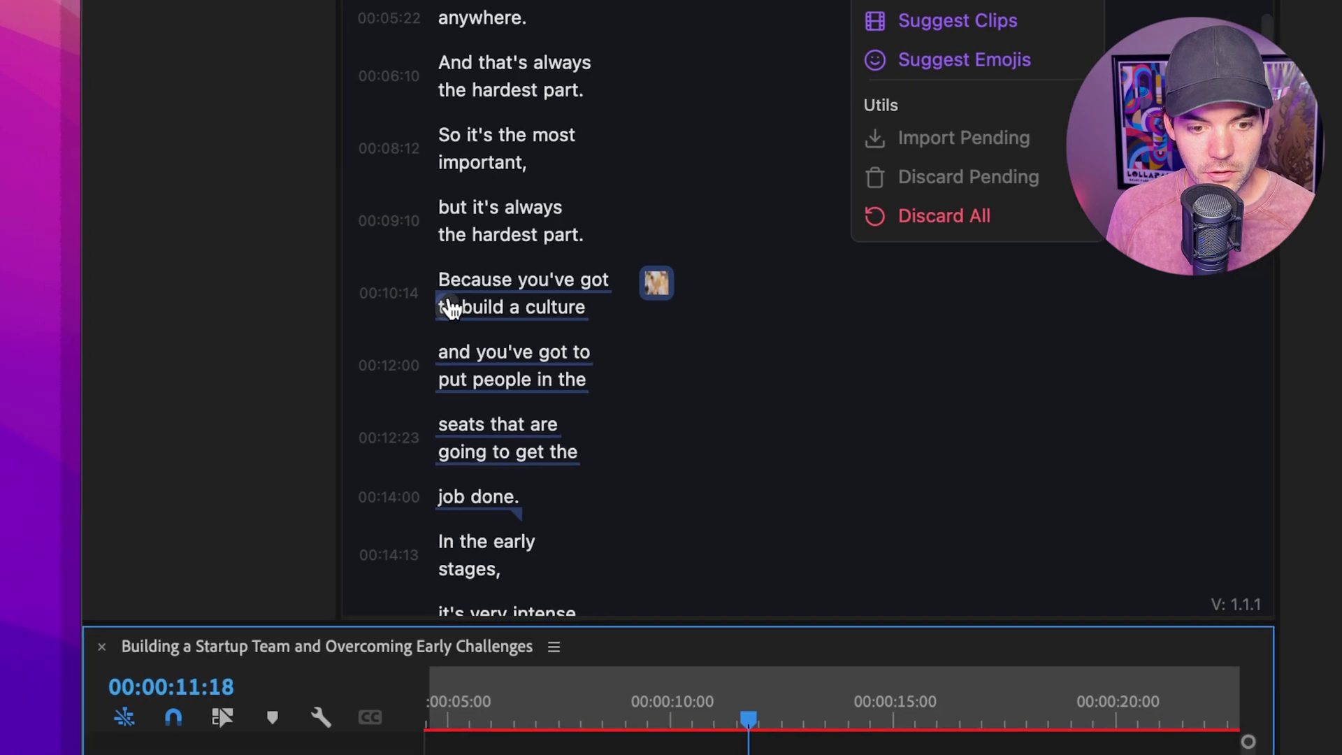
{"action": "mouse_move", "coordinate": [448, 301]}
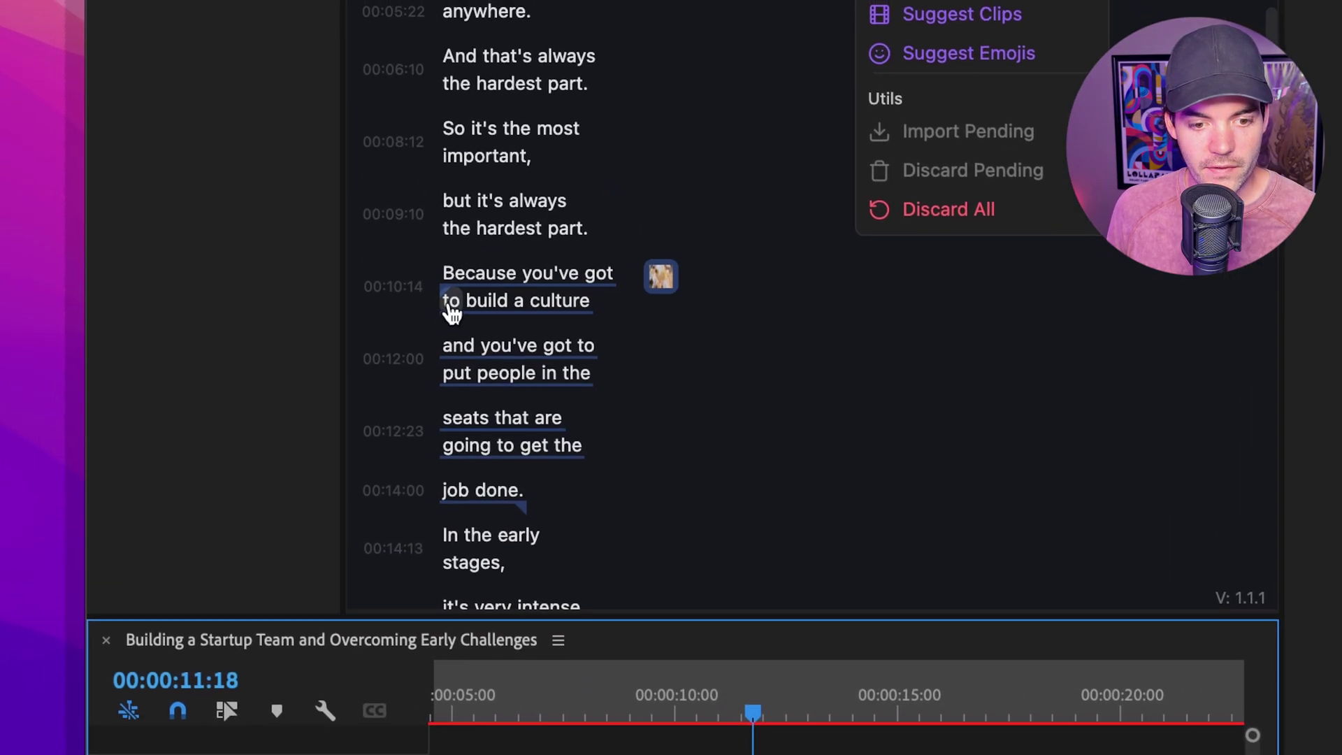
{"action": "left_click_drag", "start_coordinate": [392, 183], "coordinate": [400, 105]}
{"action": "left_click_drag", "start_coordinate": [450, 258], "coordinate": [446, 179]}
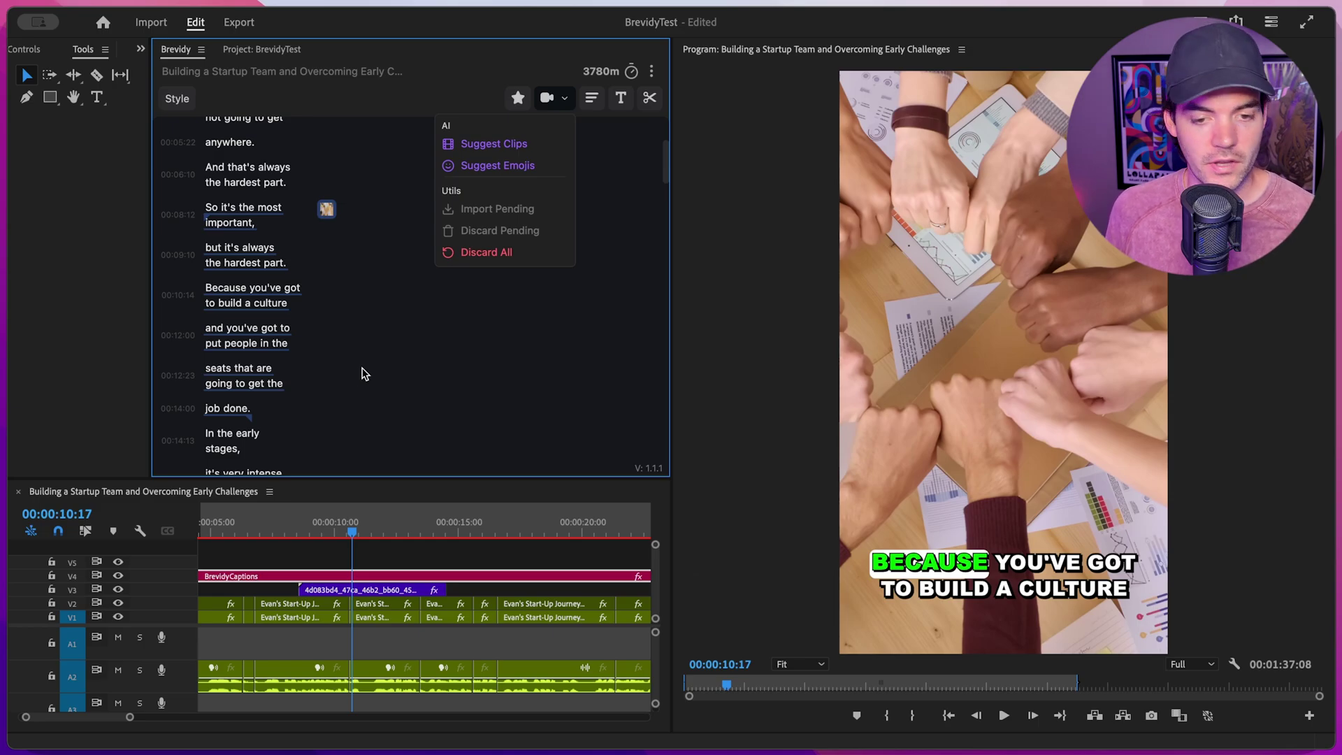
Open media search for the passage "And we had an awesome team" through "talented." and search Pexels for "team".
{"action": "scroll", "coordinate": [348, 366], "scroll_direction": "down", "scroll_amount": 5}
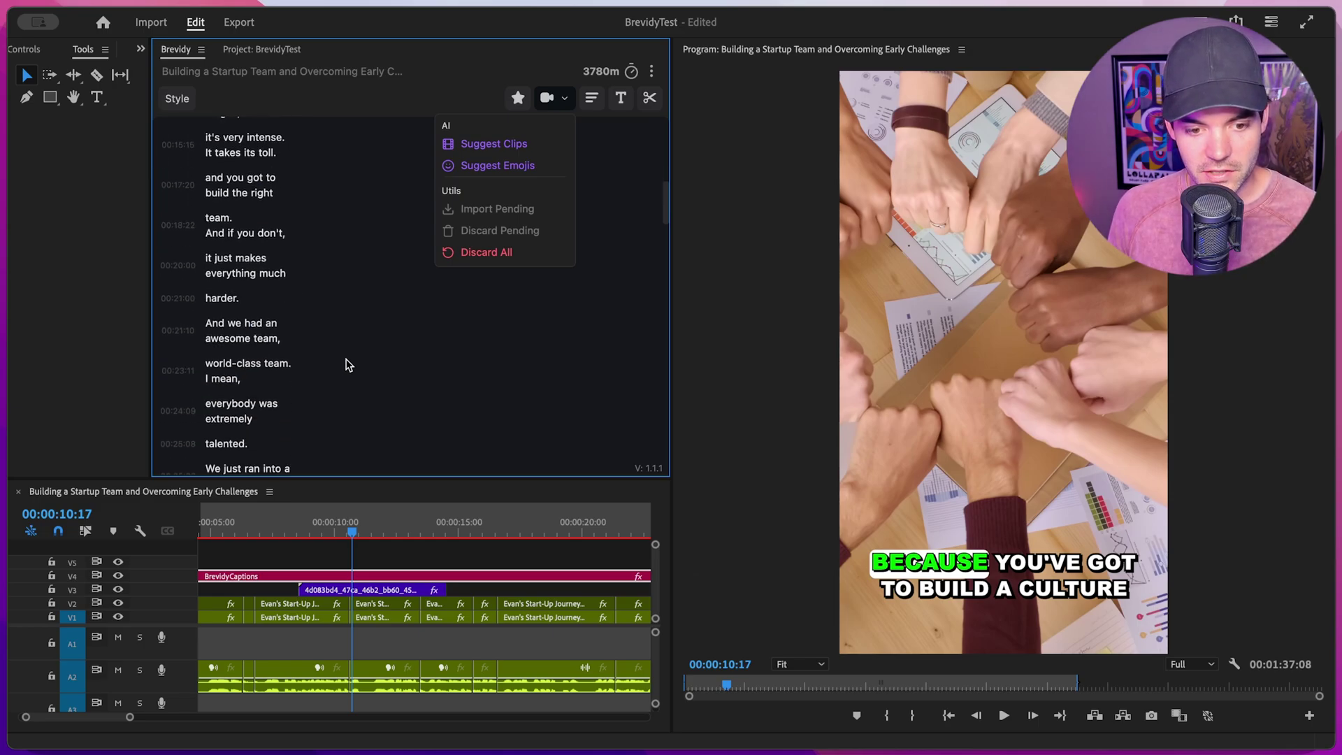
{"action": "left_click_drag", "start_coordinate": [207, 323], "coordinate": [236, 438]}
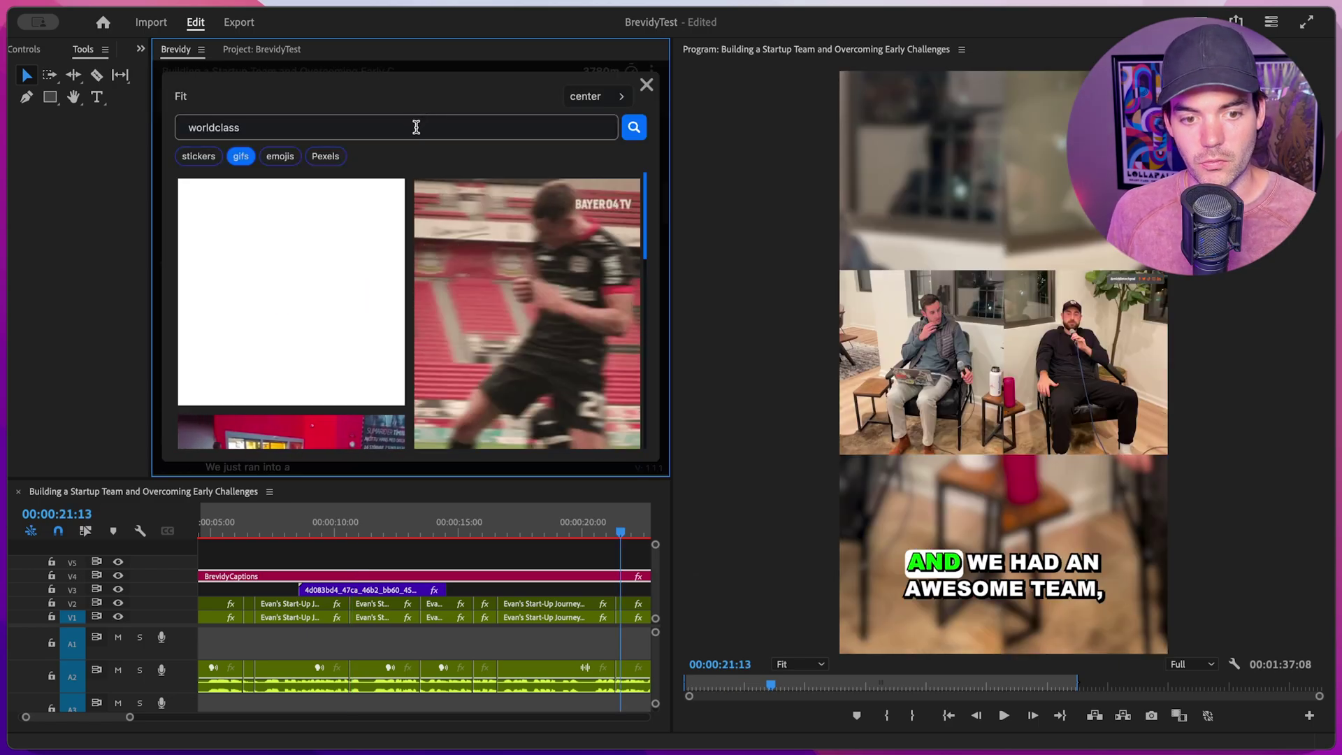
{"action": "left_click", "coordinate": [325, 155]}
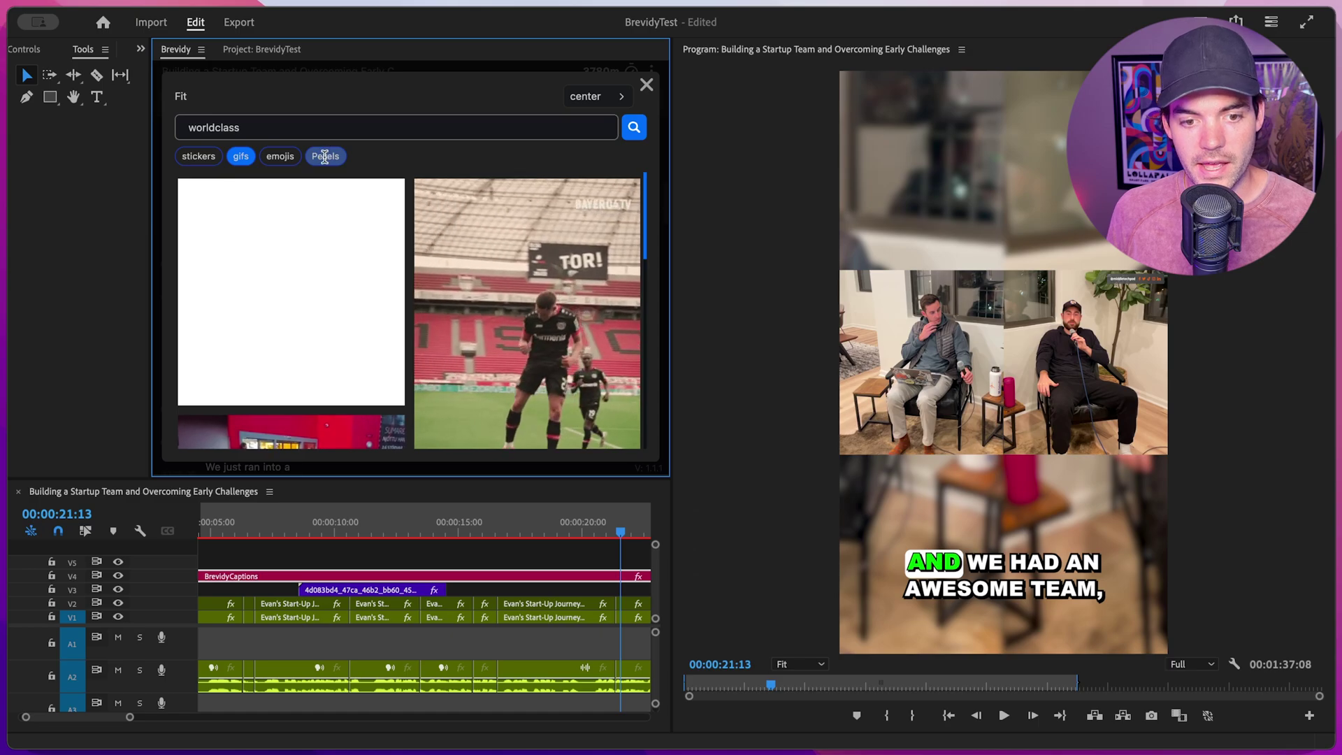
{"action": "double_click", "coordinate": [272, 129]}
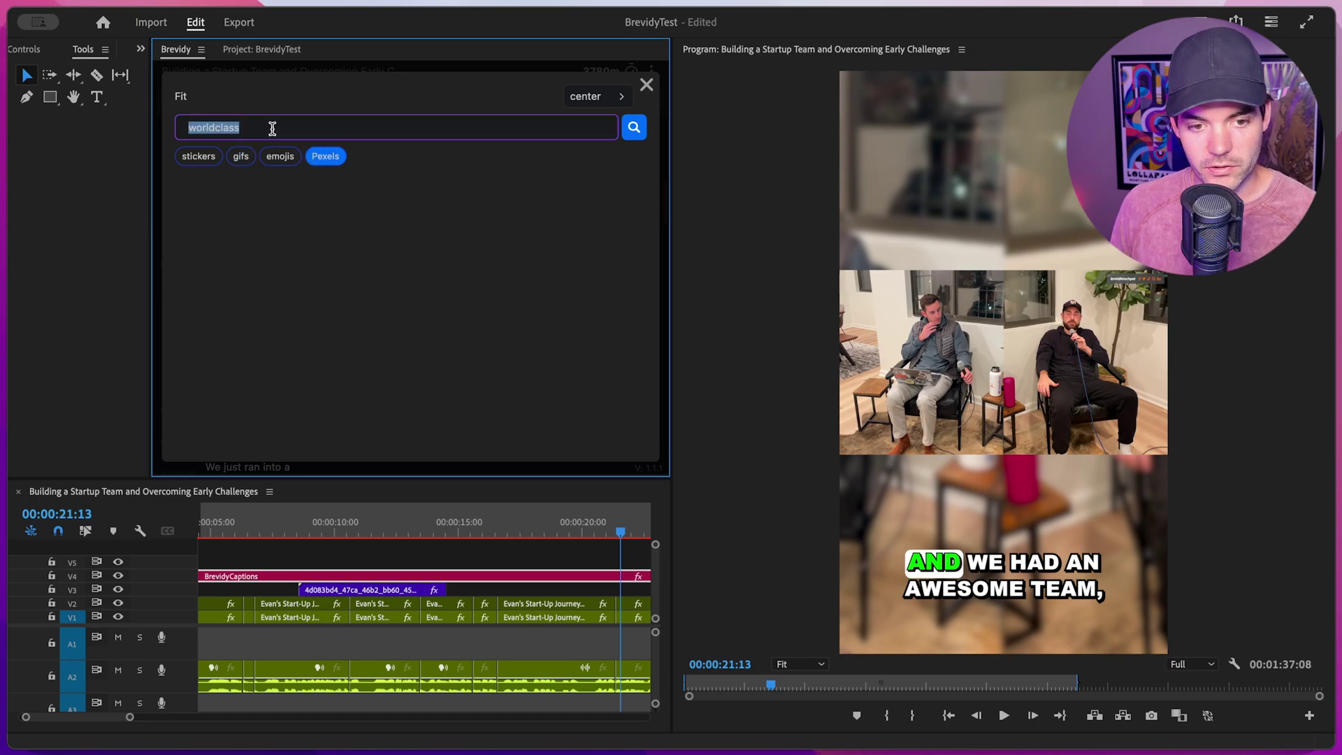
{"action": "type", "text": "team"}
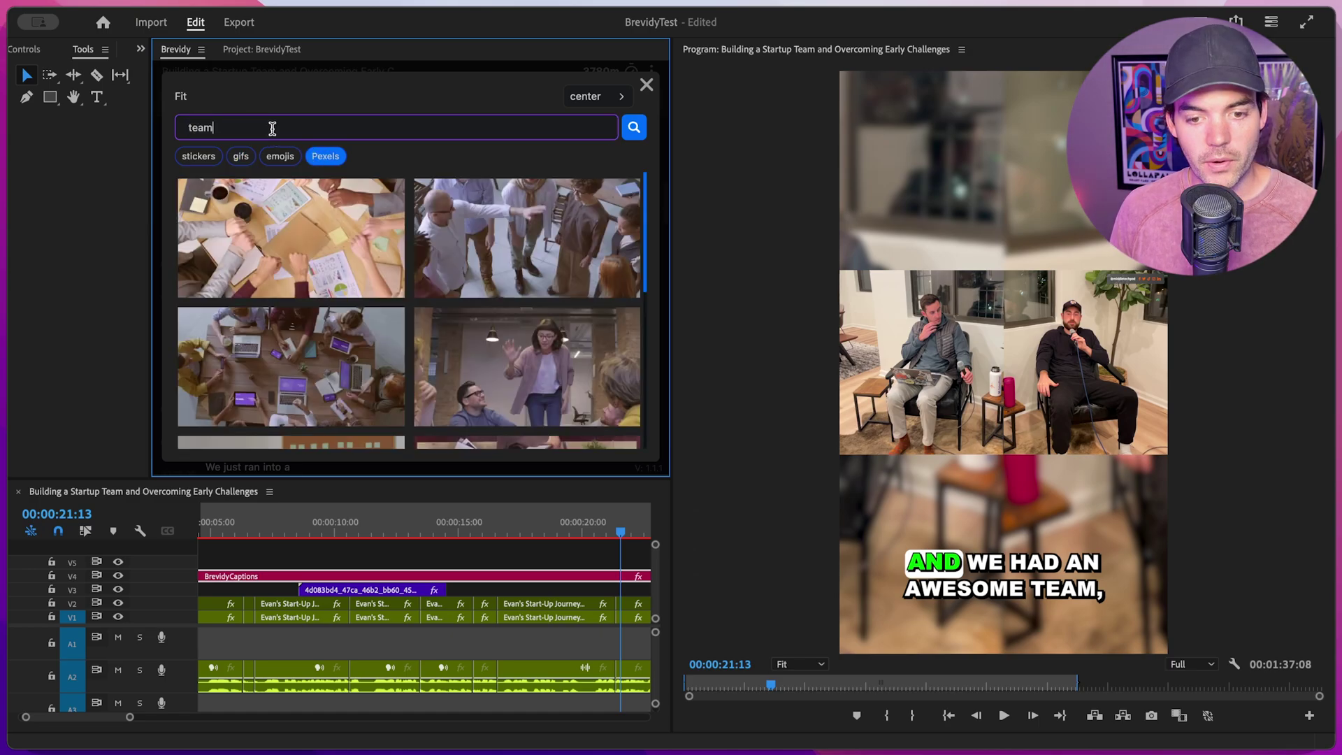
Set the fit to Full Screen and insert the overhead clip of people working with laptops around a table.
{"action": "scroll", "coordinate": [465, 259], "scroll_direction": "down", "scroll_amount": 1}
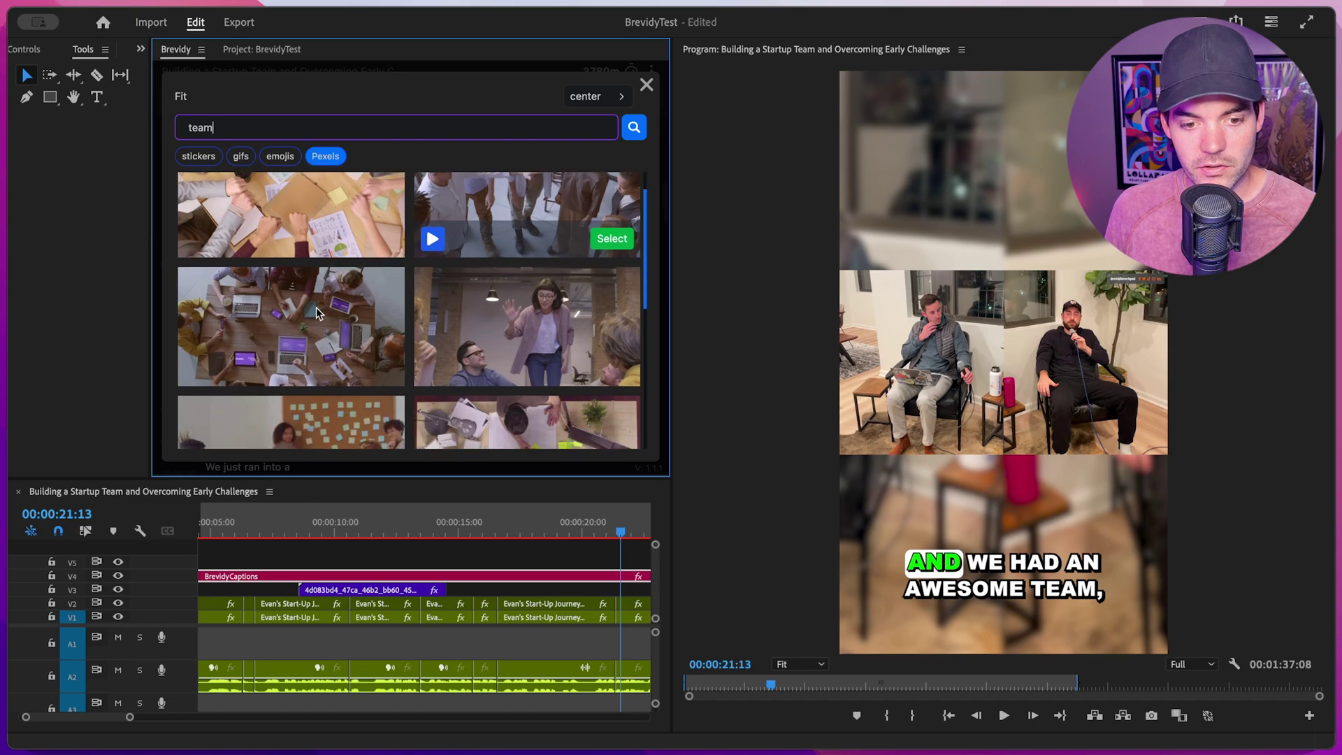
{"action": "left_click", "coordinate": [605, 98]}
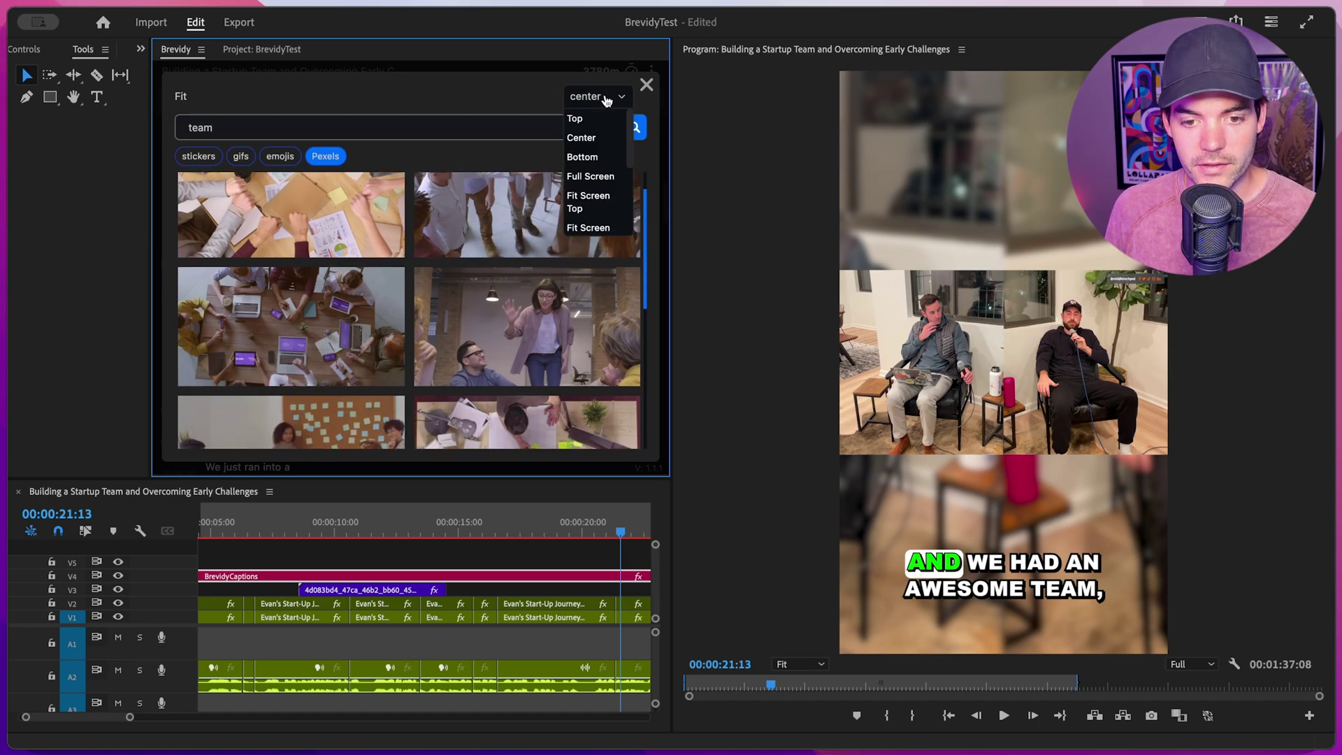
{"action": "left_click", "coordinate": [594, 176]}
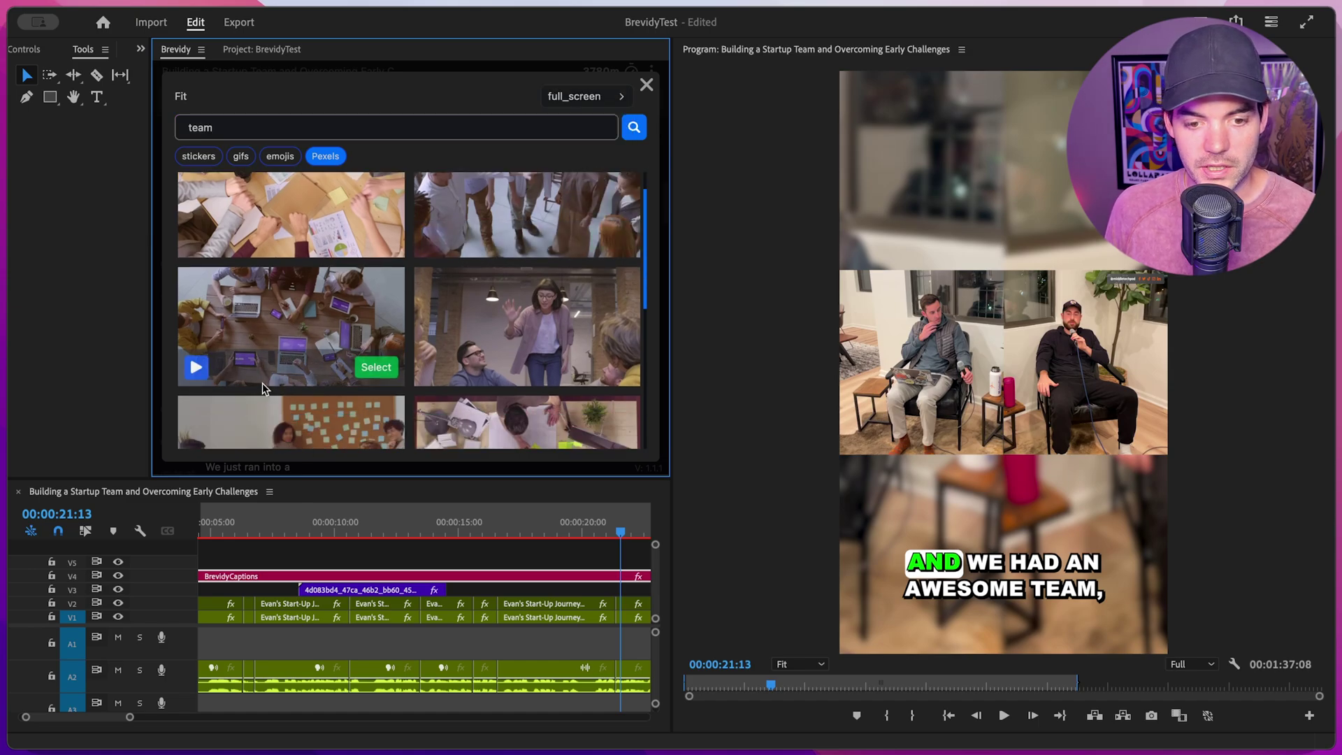
{"action": "left_click", "coordinate": [375, 368]}
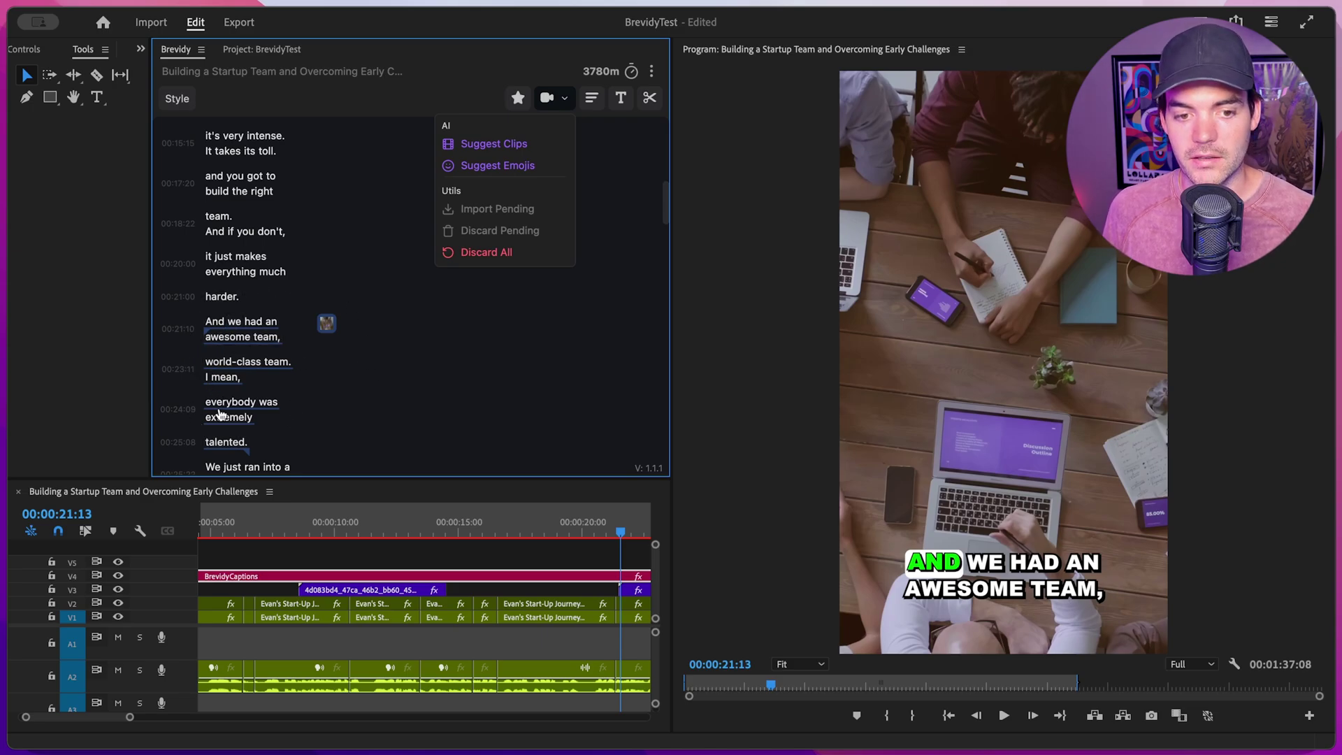
Open media search for the transcript passage "It was the developer who was" through "building the product.".
{"action": "scroll", "coordinate": [322, 397], "scroll_direction": "down", "scroll_amount": 5}
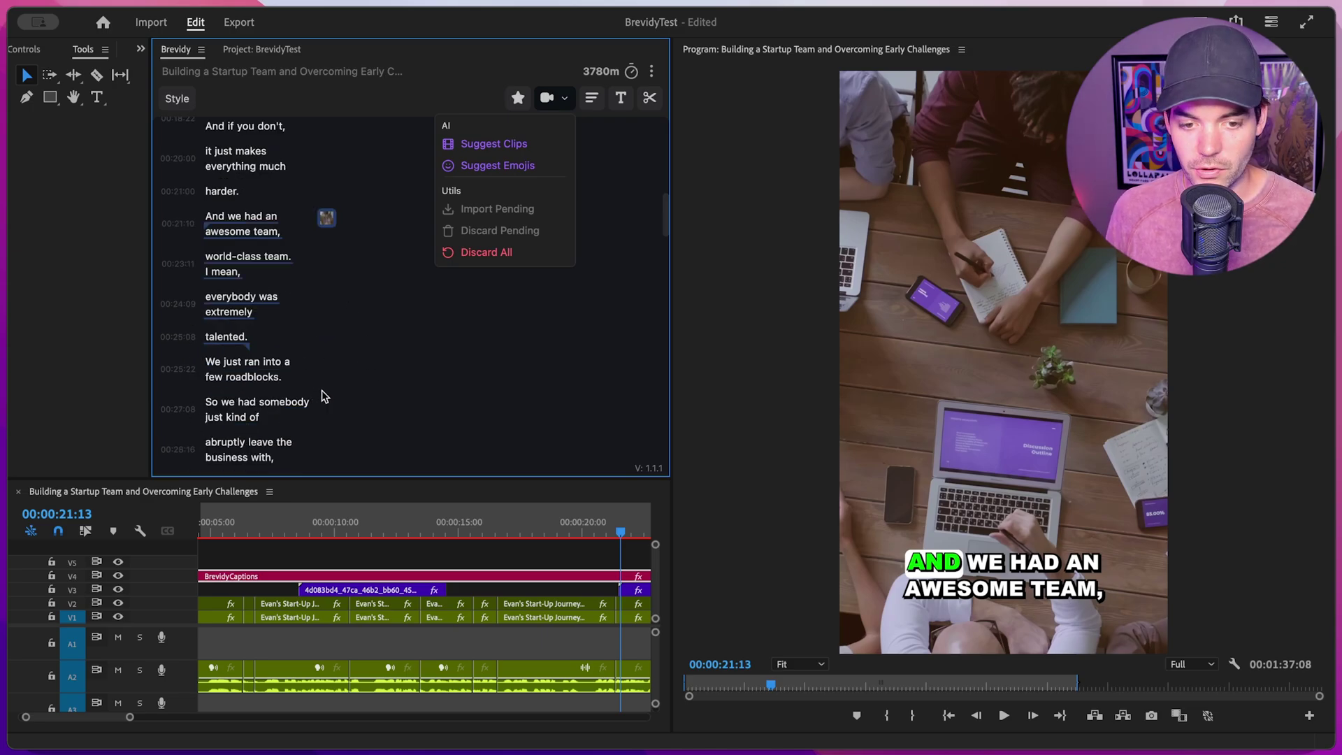
{"action": "scroll", "coordinate": [346, 337], "scroll_direction": "down", "scroll_amount": 3}
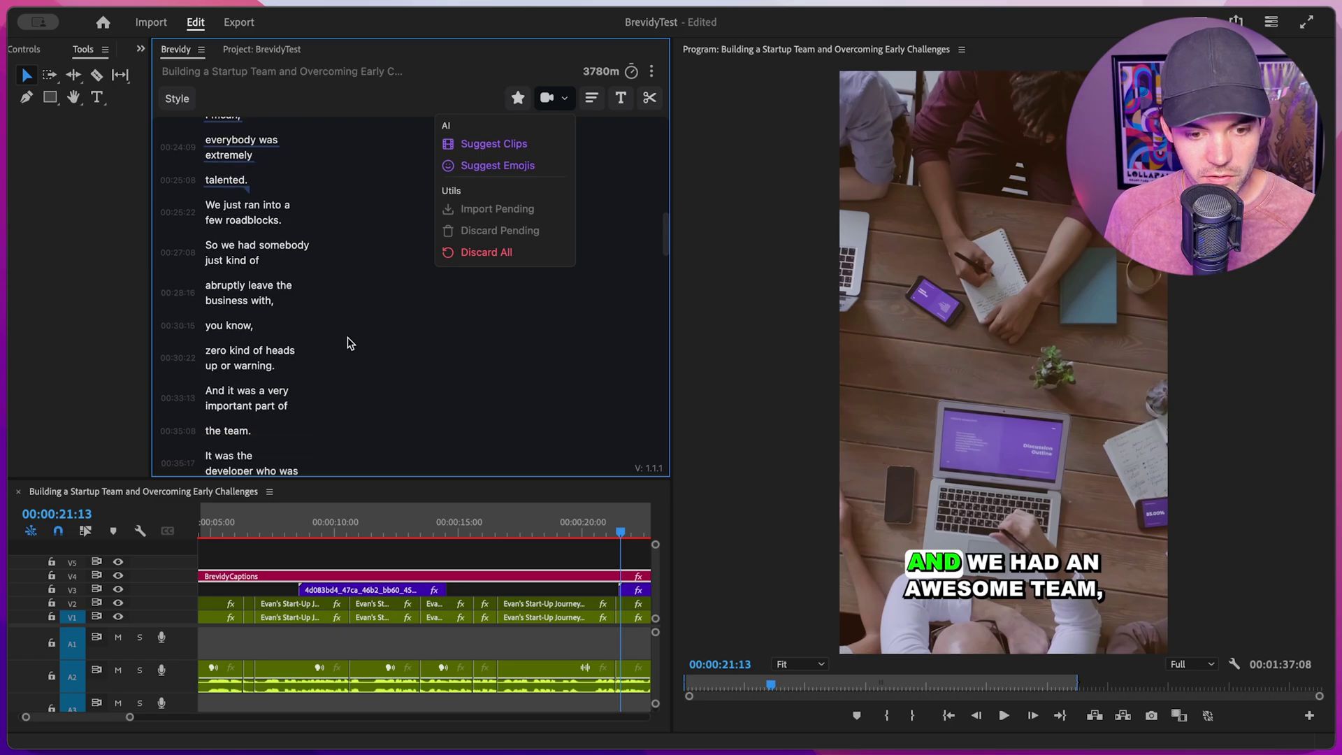
{"action": "left_click_drag", "start_coordinate": [208, 378], "coordinate": [241, 431]}
{"action": "mouse_move", "coordinate": [355, 279]}
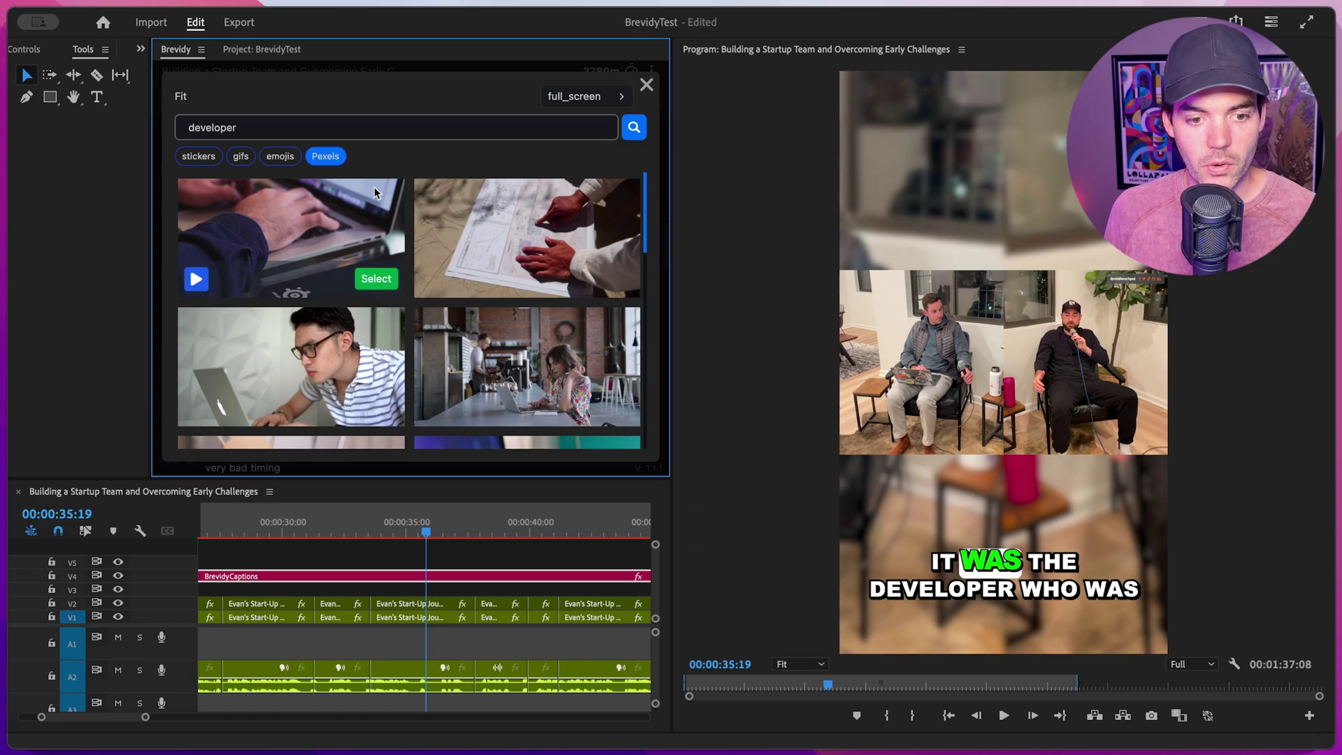
Browse stickers for "developer", set the fit to Fit Screen Top and insert the red-haired man working on a laptop.
{"action": "left_click", "coordinate": [198, 155]}
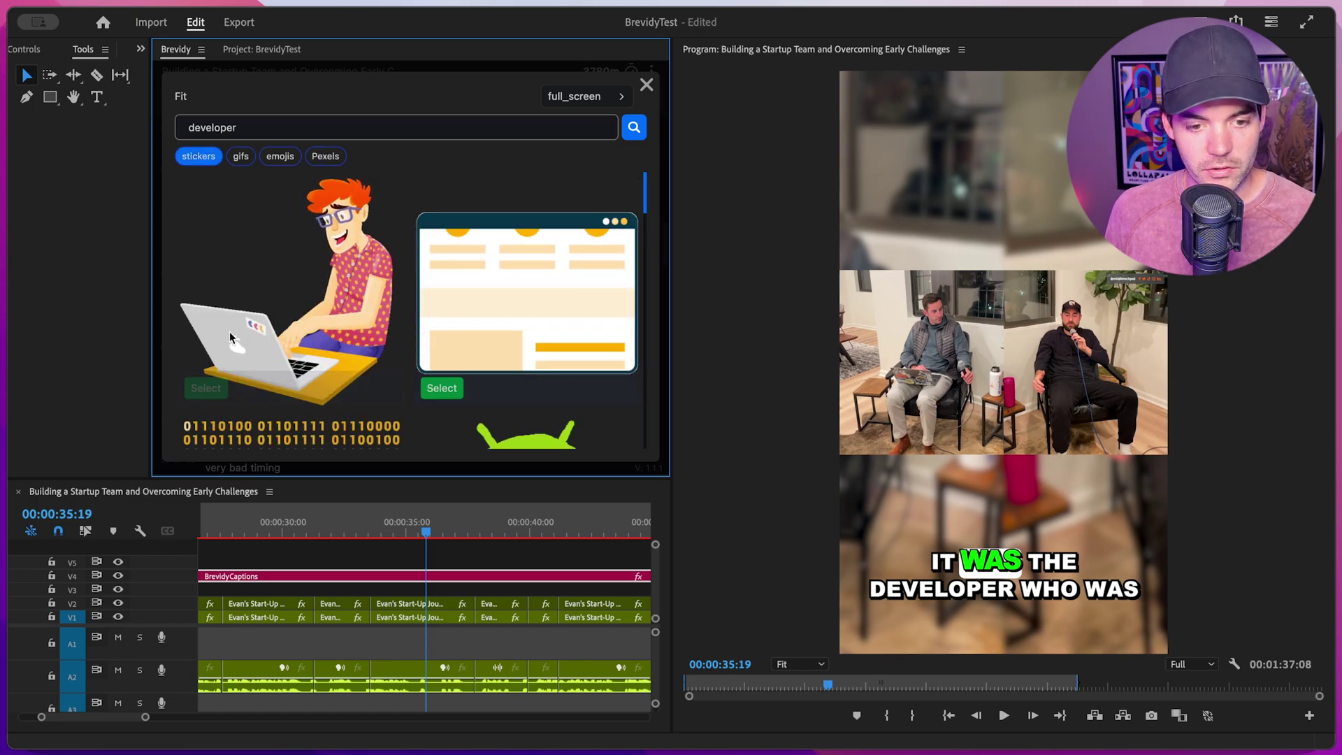
{"action": "left_click", "coordinate": [578, 96]}
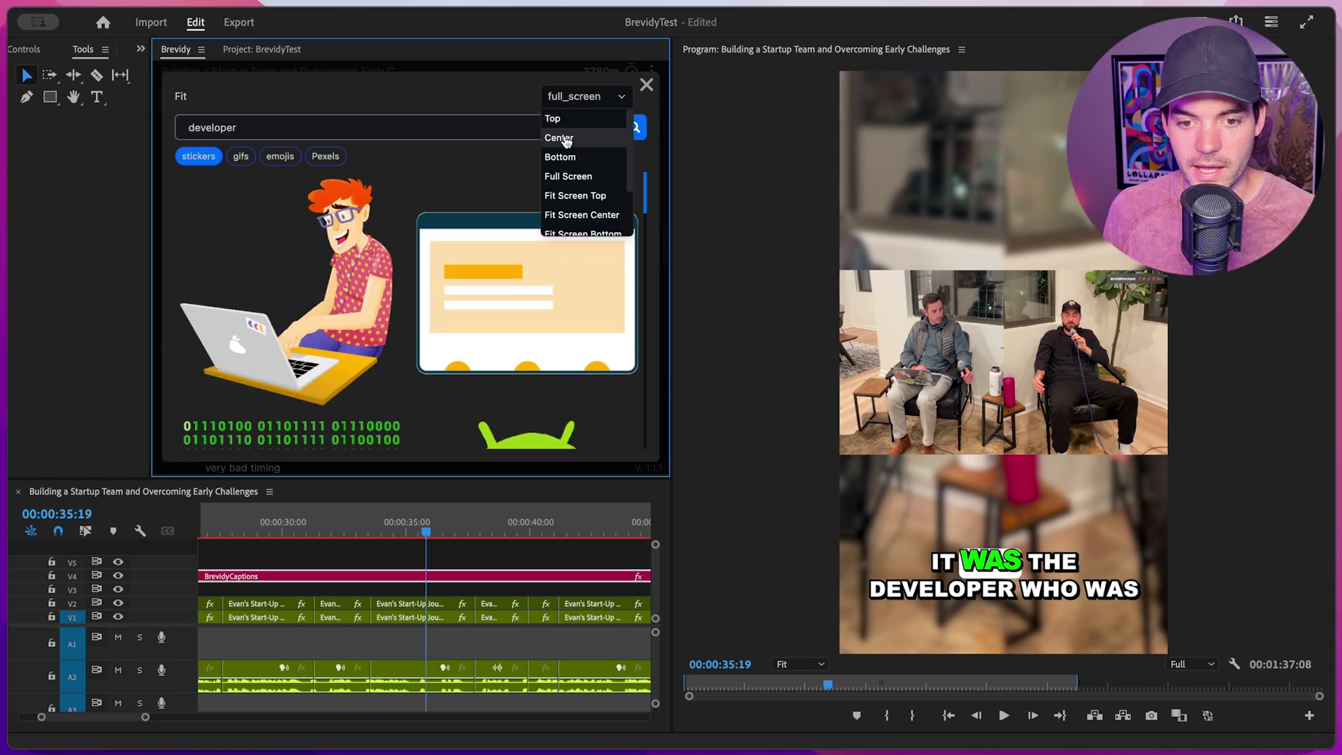
{"action": "left_click", "coordinate": [589, 199]}
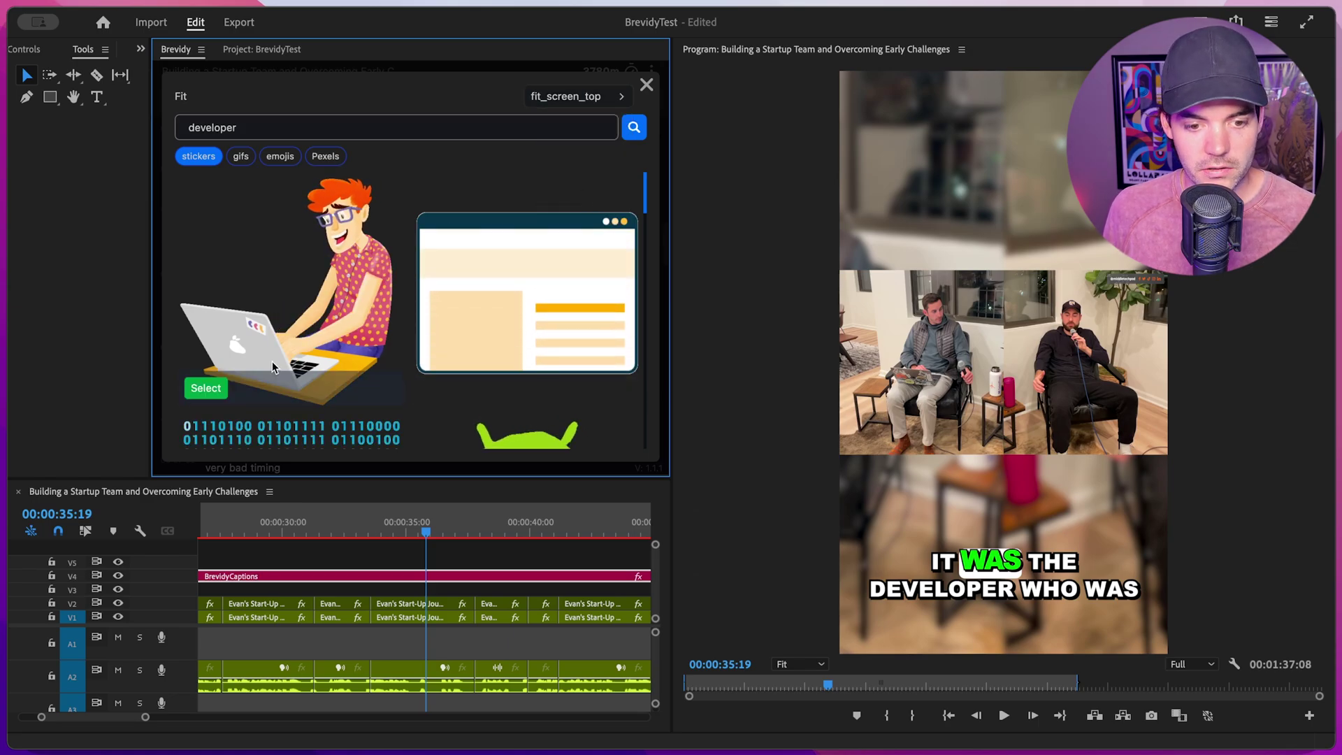
{"action": "left_click", "coordinate": [213, 383]}
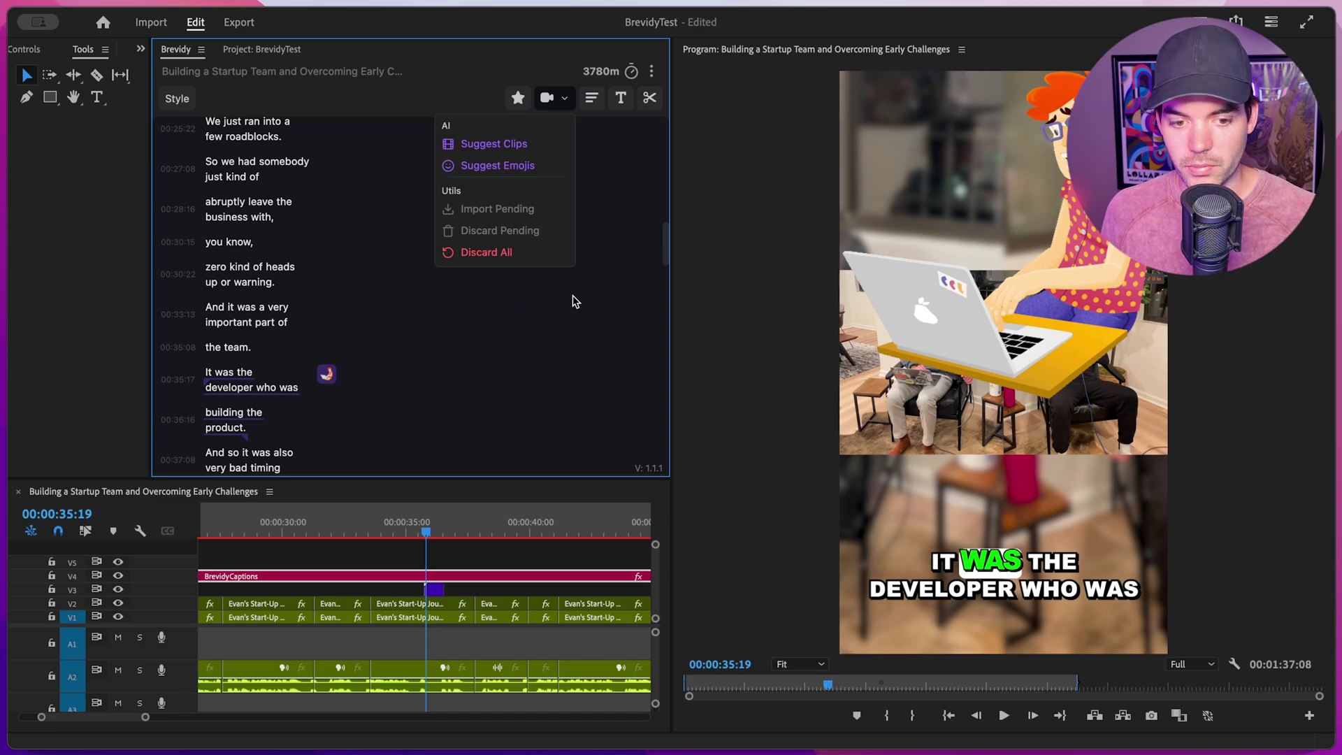
On the passage "And so getting over that hump" through "hard.", insert the GIF of the bearded man coding with fit Top.
{"action": "scroll", "coordinate": [392, 338], "scroll_direction": "down", "scroll_amount": 5}
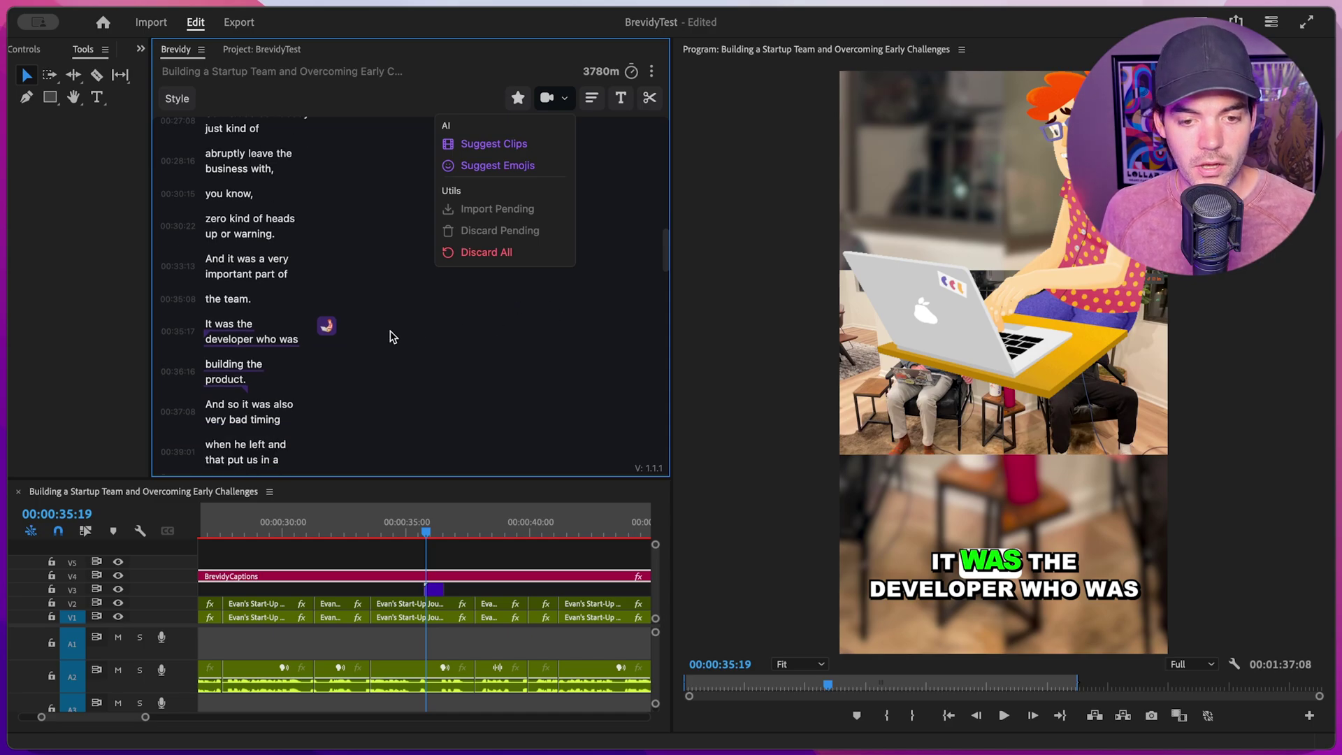
{"action": "left_click_drag", "start_coordinate": [210, 283], "coordinate": [297, 419]}
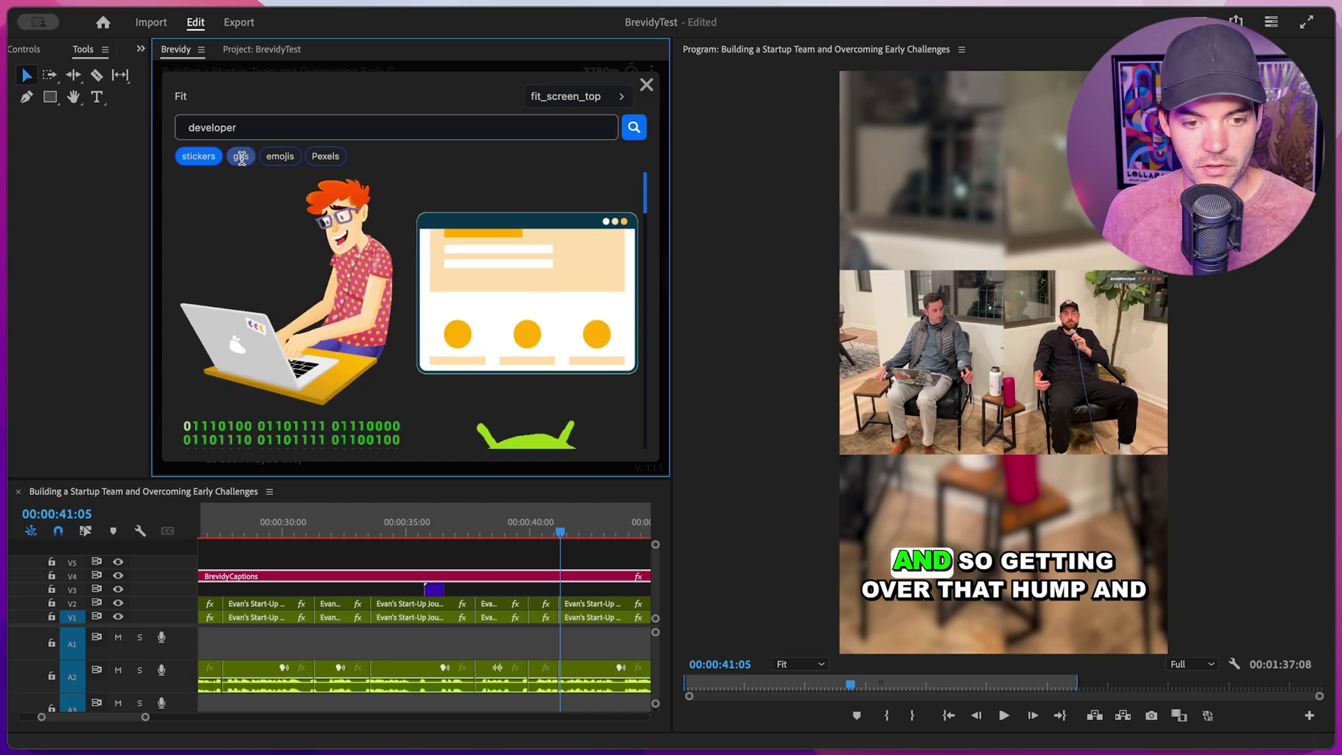
{"action": "left_click", "coordinate": [239, 157]}
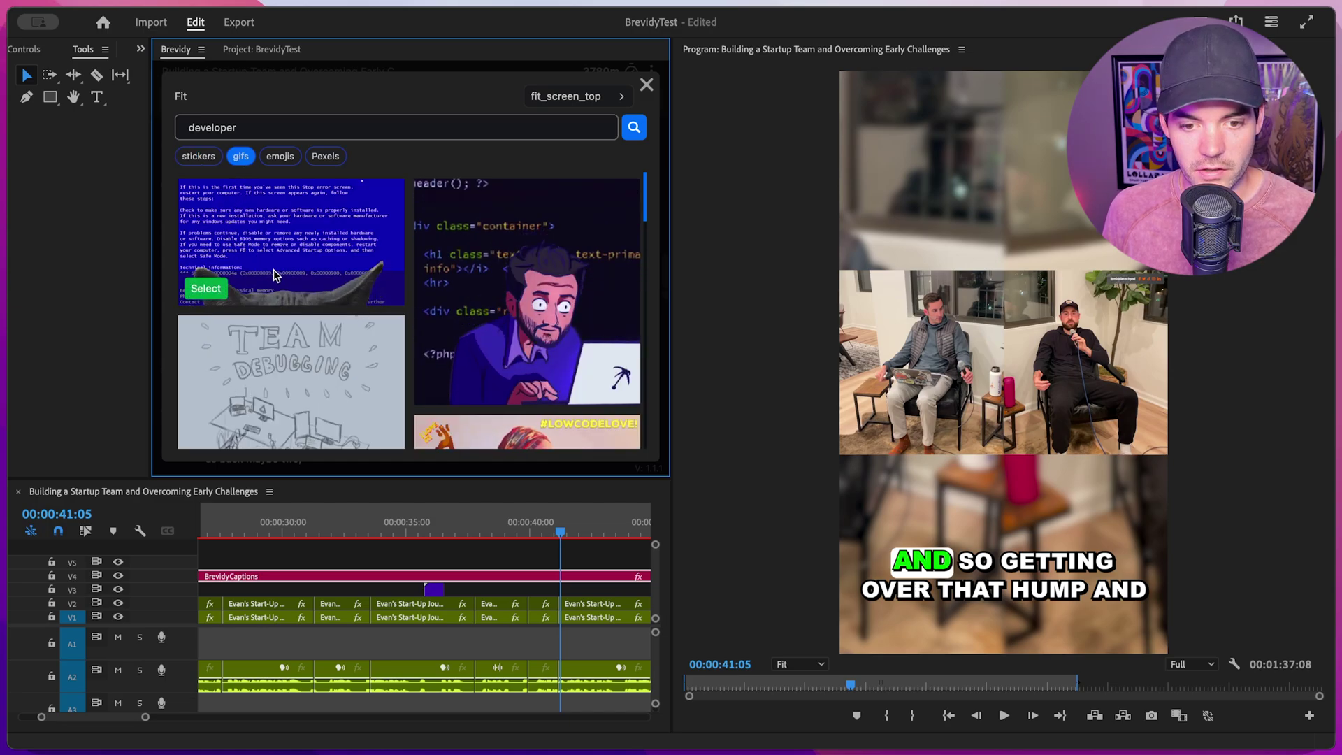
{"action": "left_click", "coordinate": [587, 97]}
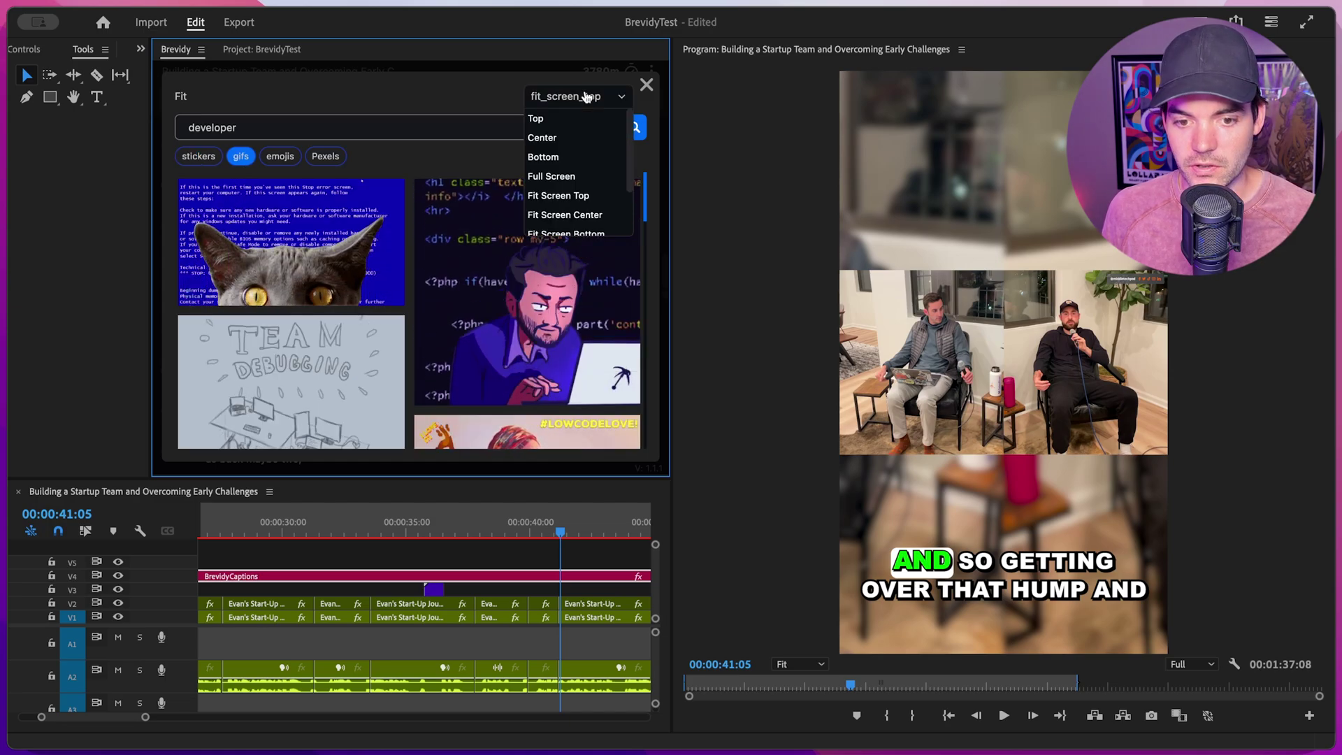
{"action": "left_click", "coordinate": [553, 119]}
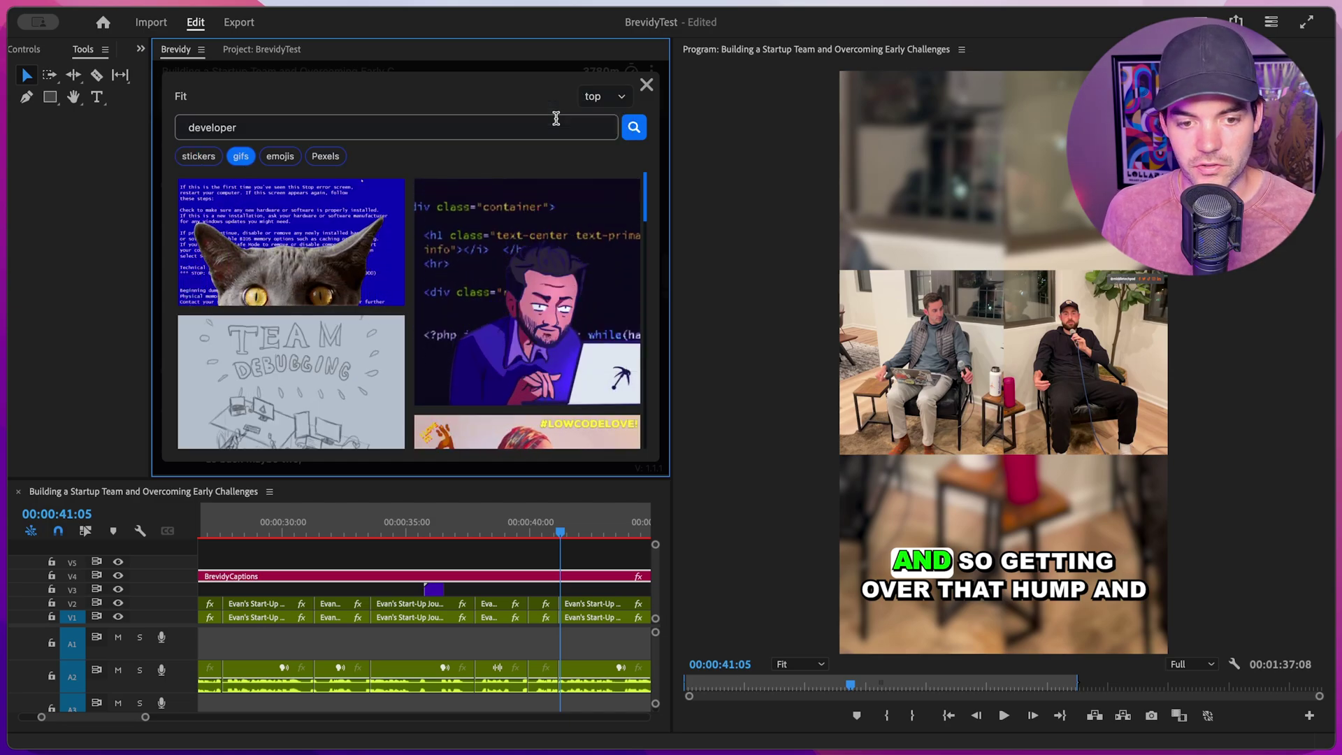
{"action": "left_click", "coordinate": [443, 386]}
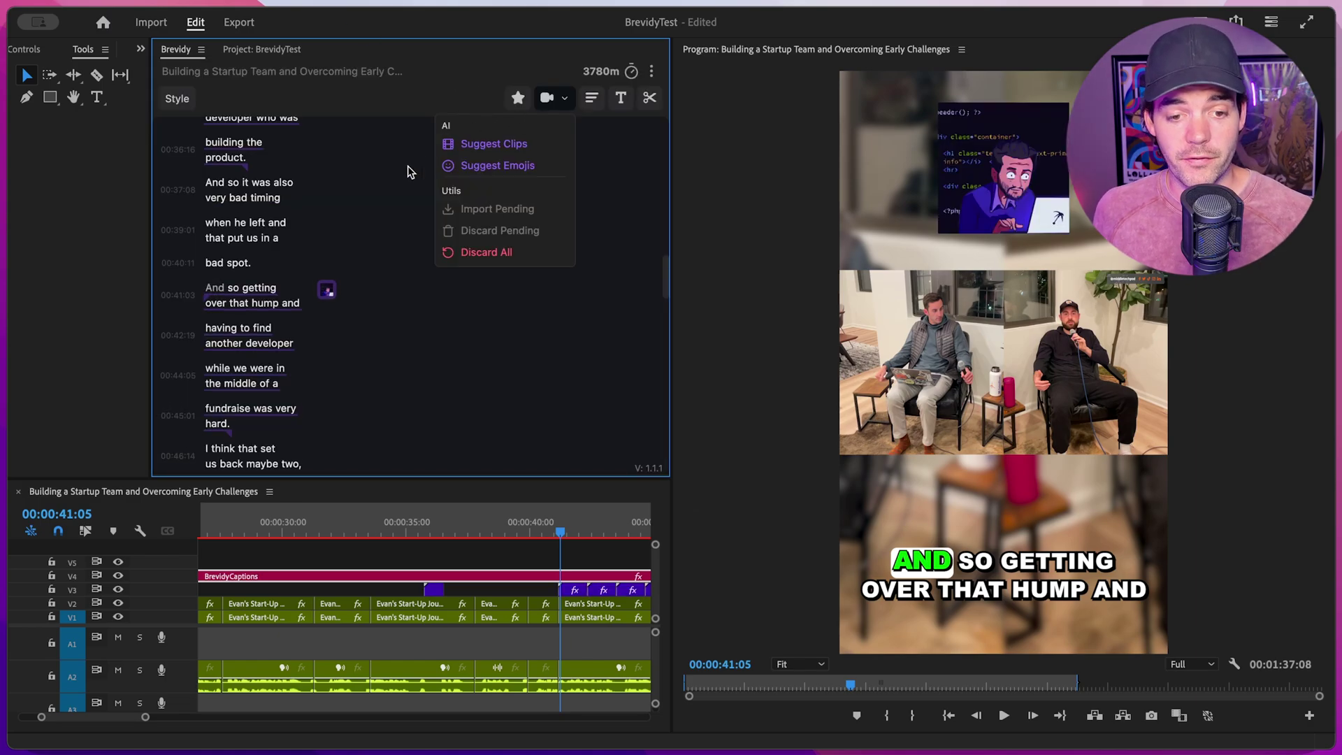
Update the coding GIF's fit to Full Screen, and remove the GIF from its transcript passage.
{"action": "mouse_move", "coordinate": [331, 293]}
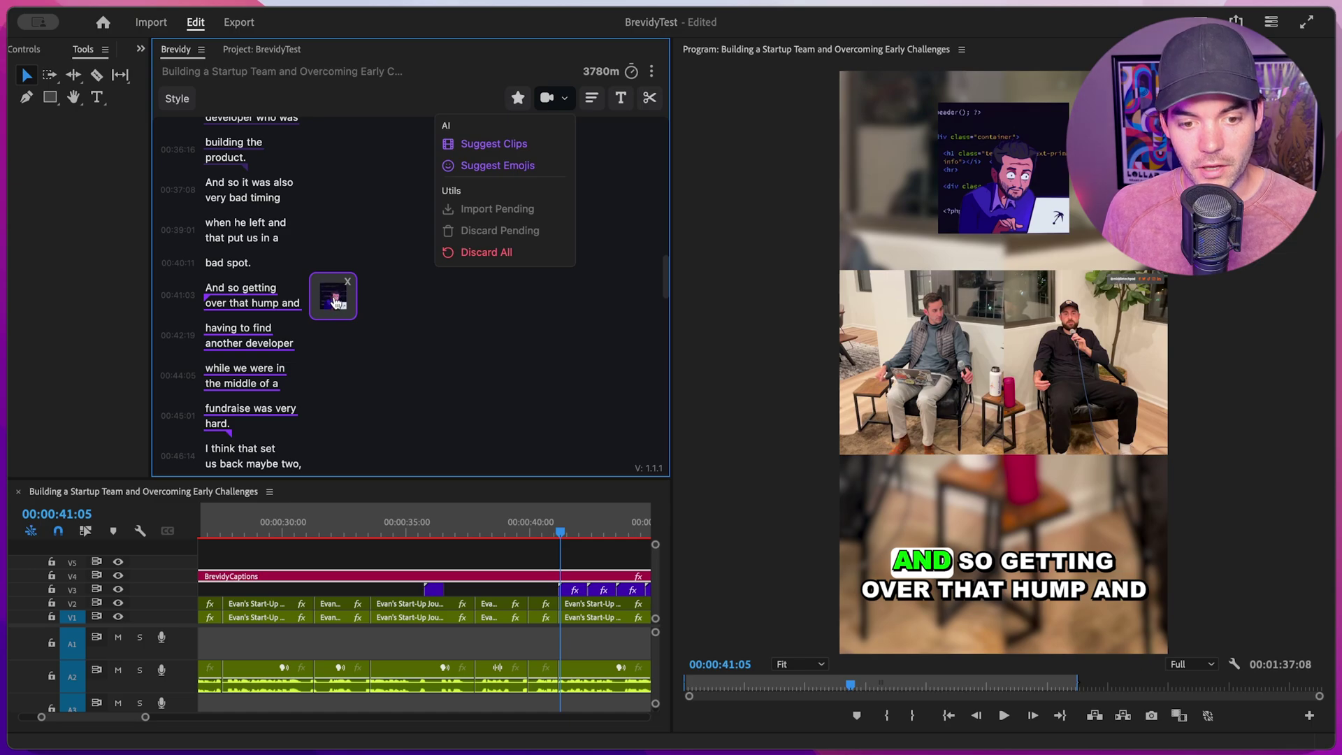
{"action": "left_click", "coordinate": [333, 301]}
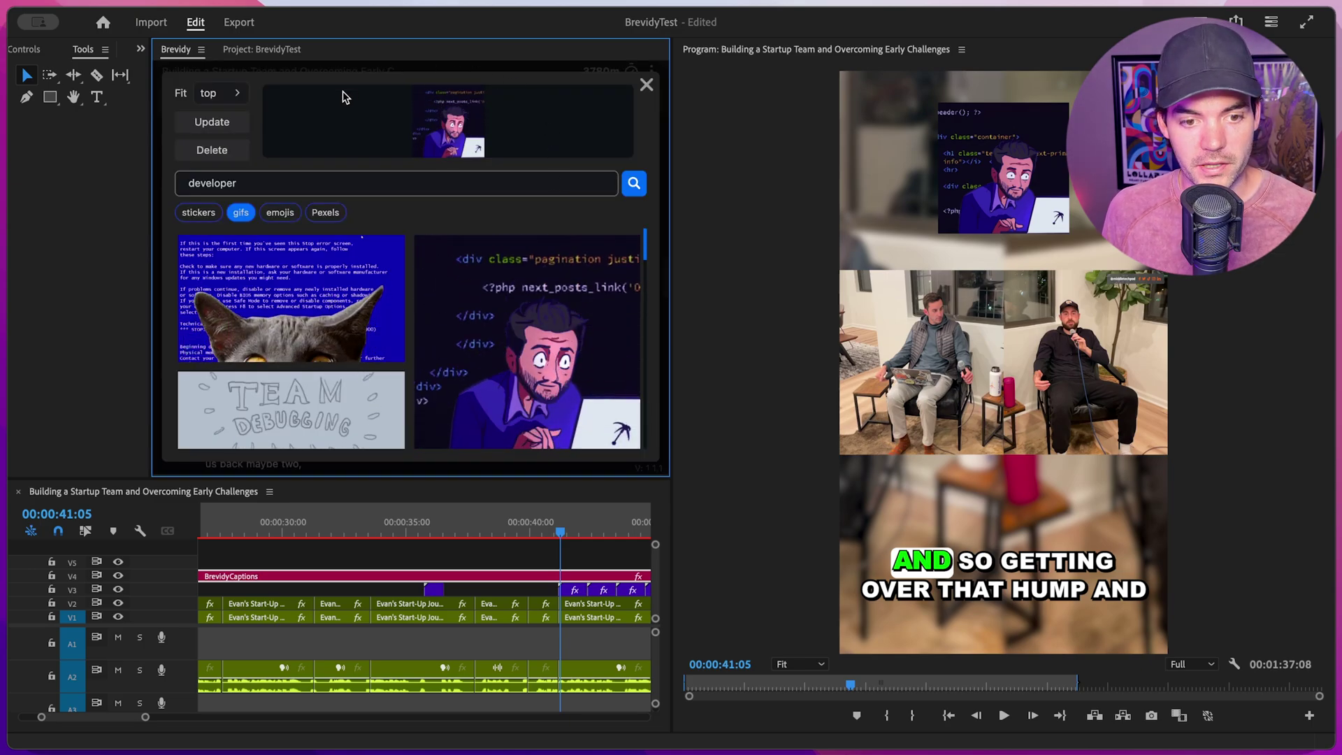
{"action": "left_click", "coordinate": [235, 95]}
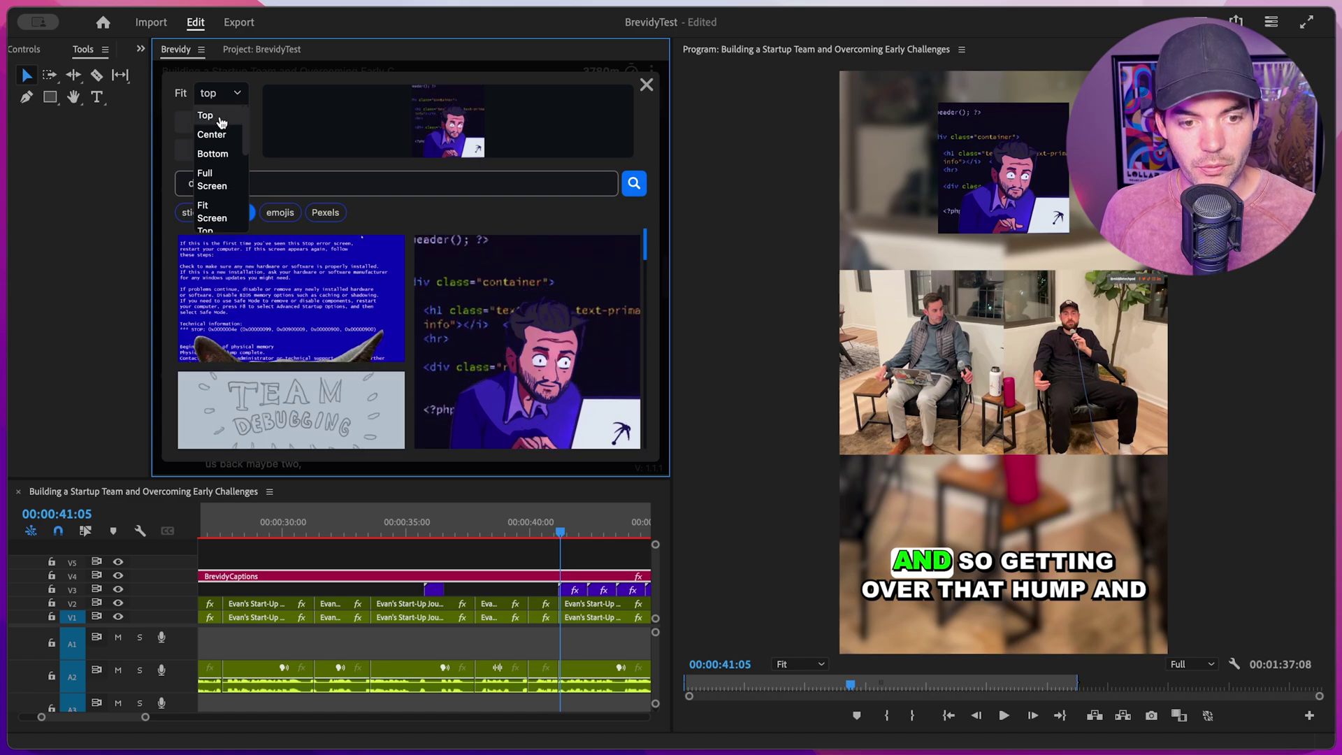
{"action": "left_click", "coordinate": [214, 179]}
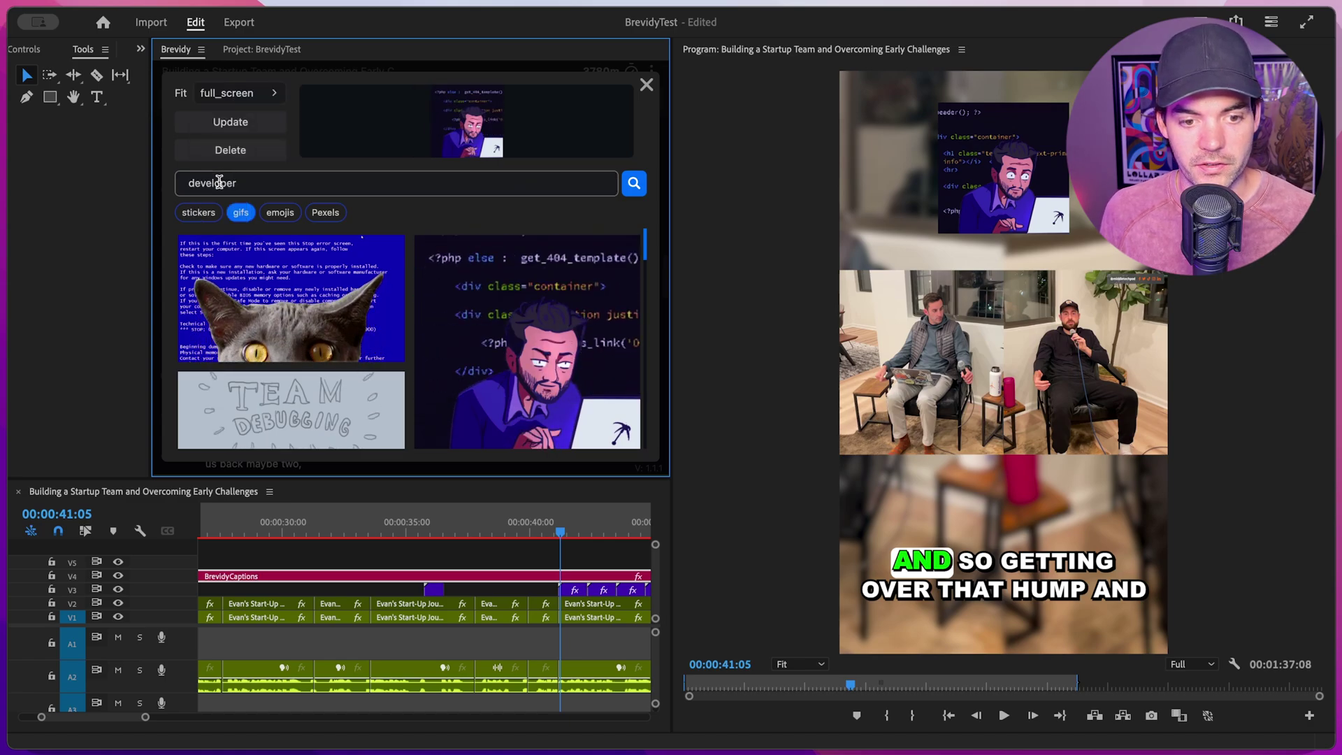
{"action": "left_click", "coordinate": [236, 124]}
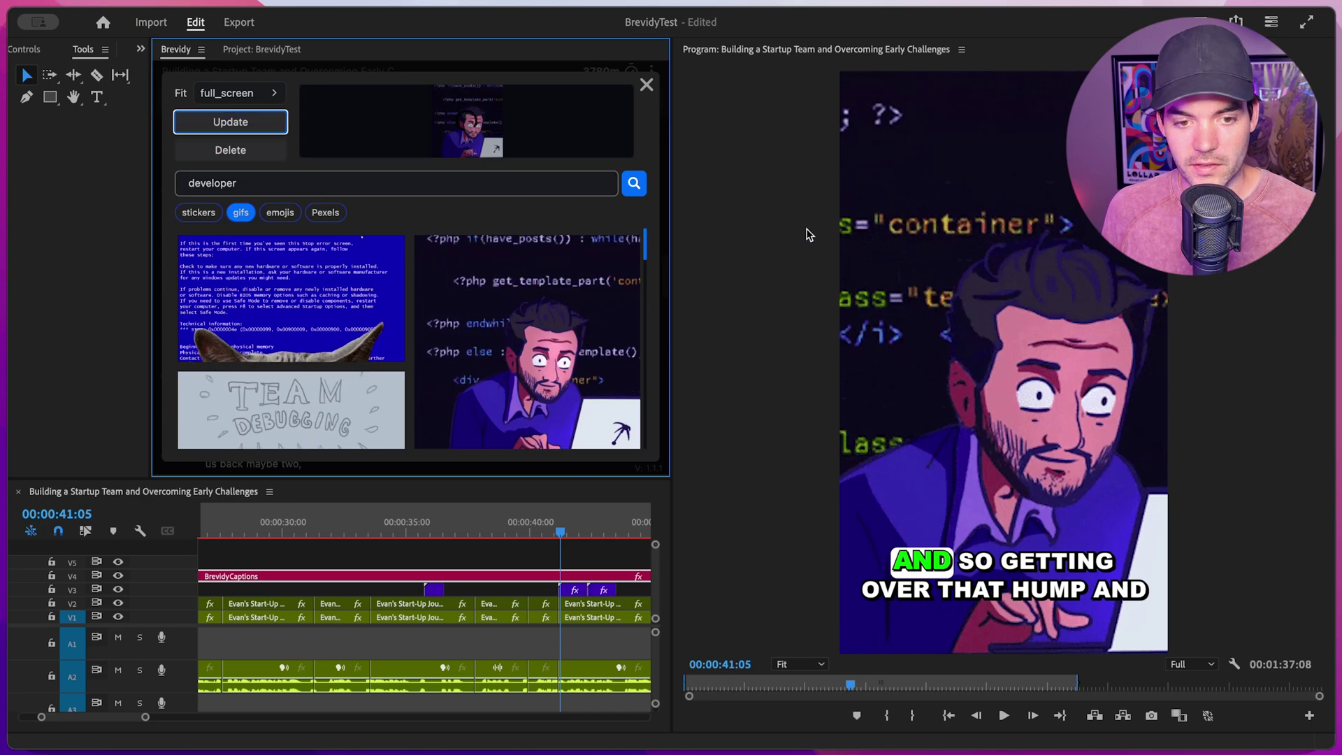
{"action": "left_click", "coordinate": [646, 85]}
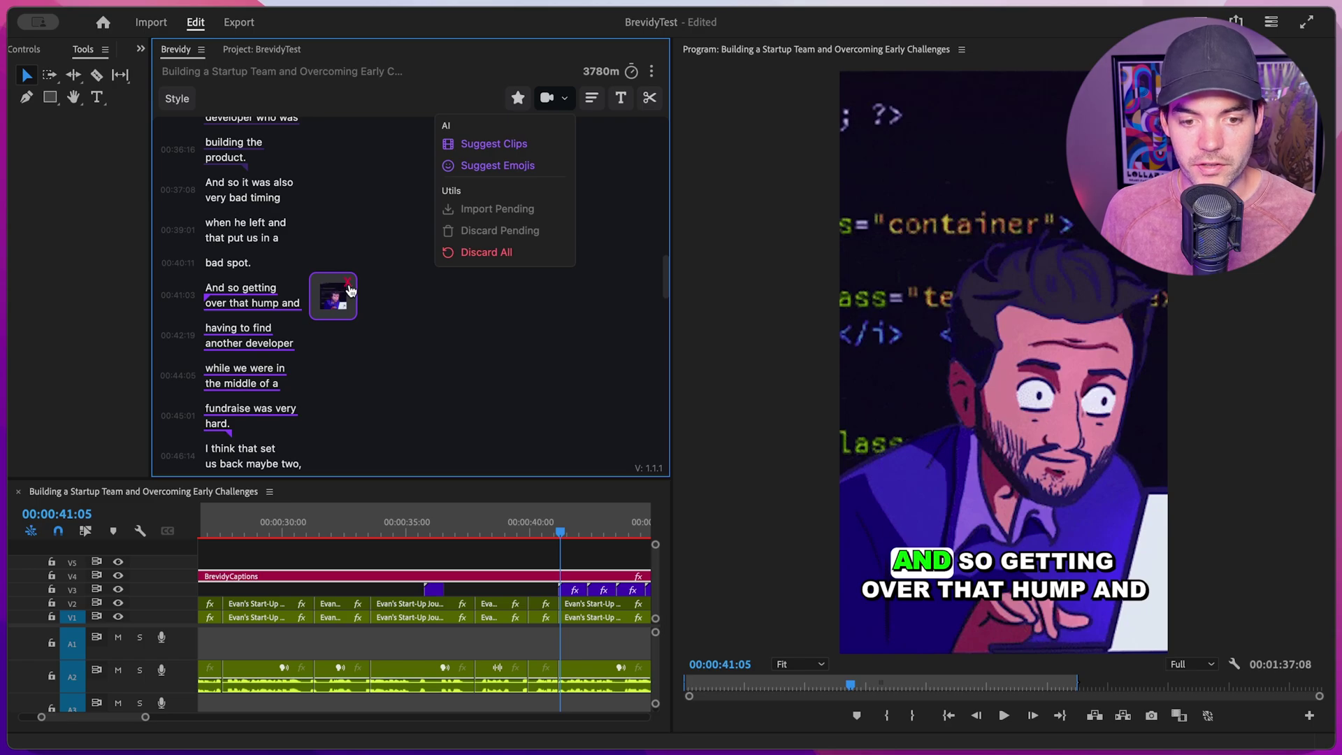
{"action": "left_click", "coordinate": [348, 288]}
Replace the sticker on "It was the developer who was" with the Pexels clip of the man in glasses and a striped shirt.
{"action": "scroll", "coordinate": [329, 230], "scroll_direction": "up", "scroll_amount": 3}
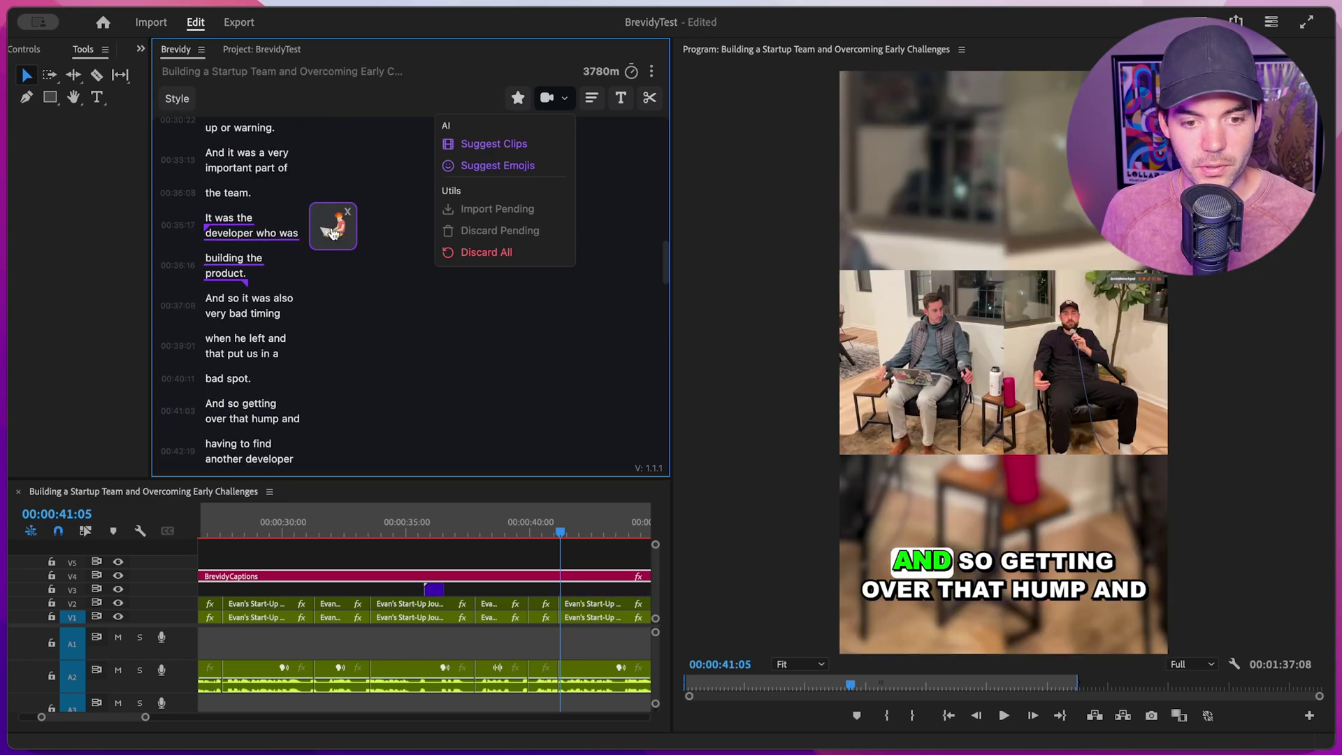
{"action": "left_click", "coordinate": [332, 232]}
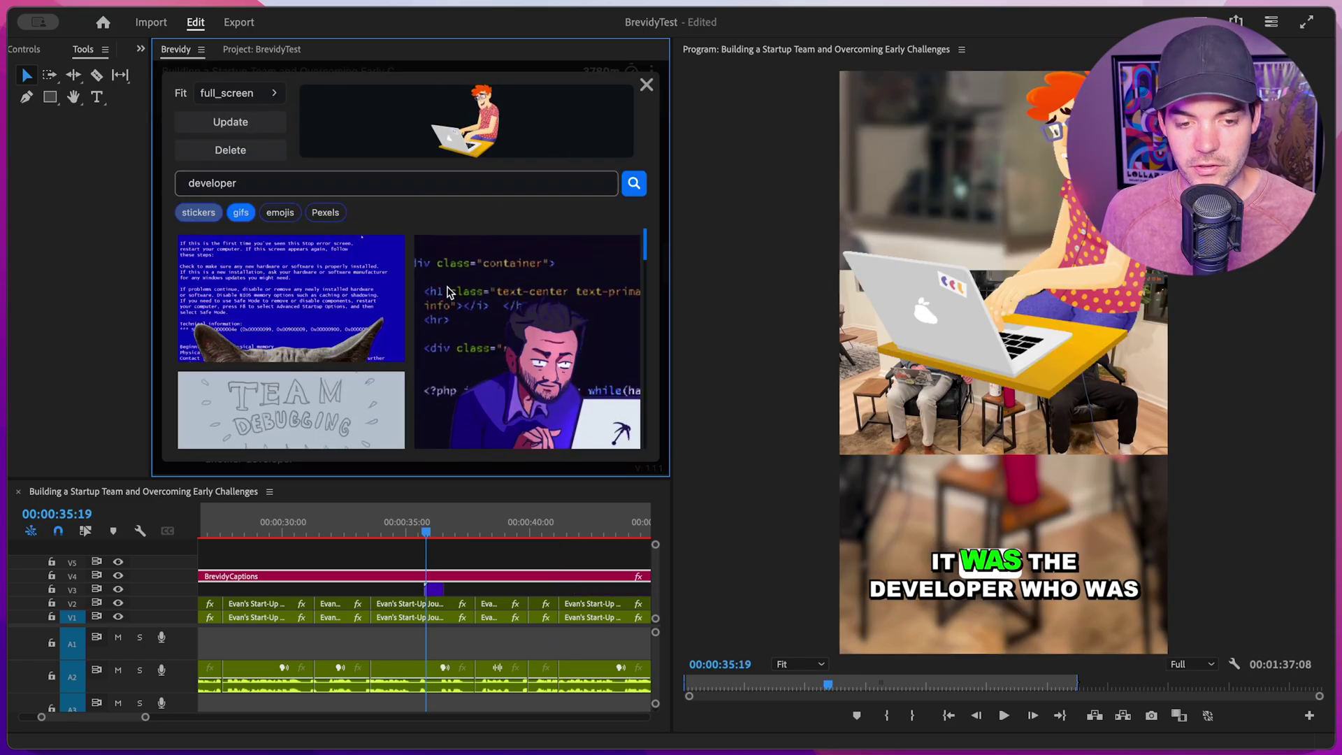
{"action": "left_click", "coordinate": [325, 213]}
{"action": "scroll", "coordinate": [311, 273], "scroll_direction": "down", "scroll_amount": 1}
{"action": "mouse_move", "coordinate": [299, 391]}
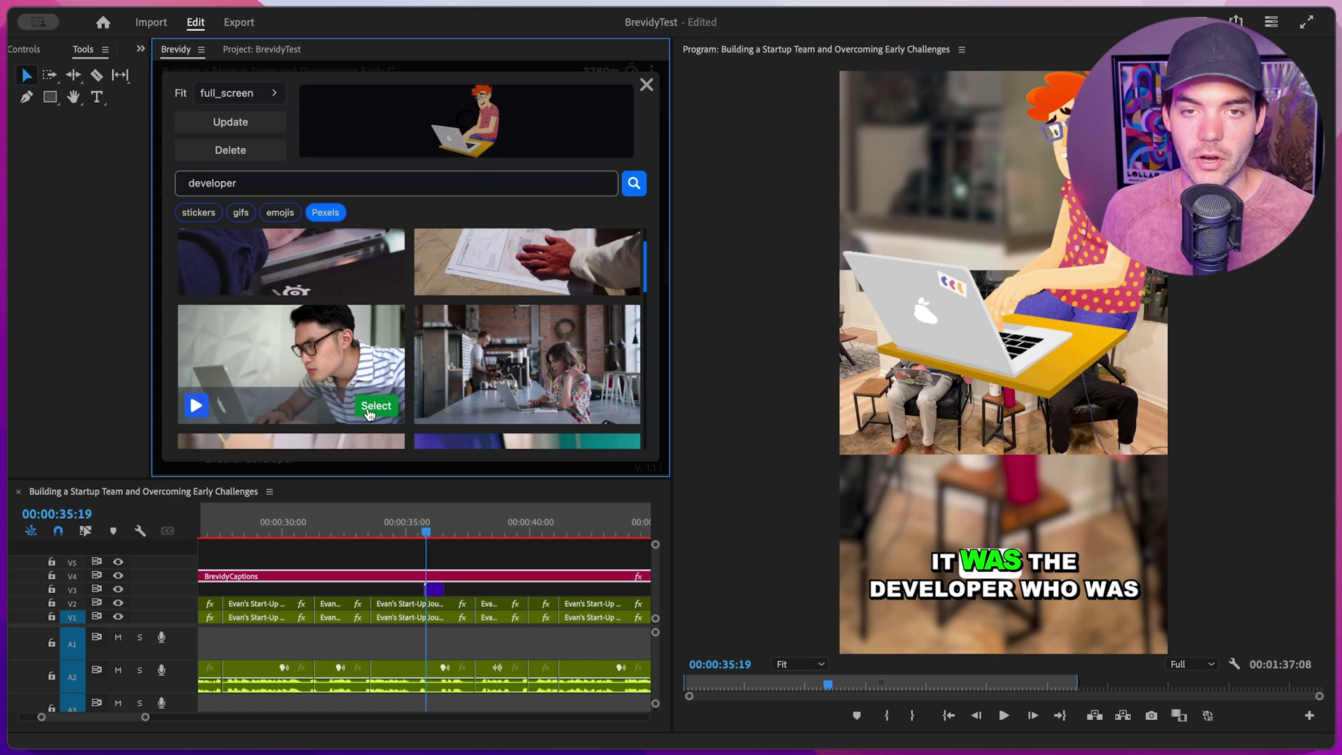
{"action": "left_click", "coordinate": [369, 412]}
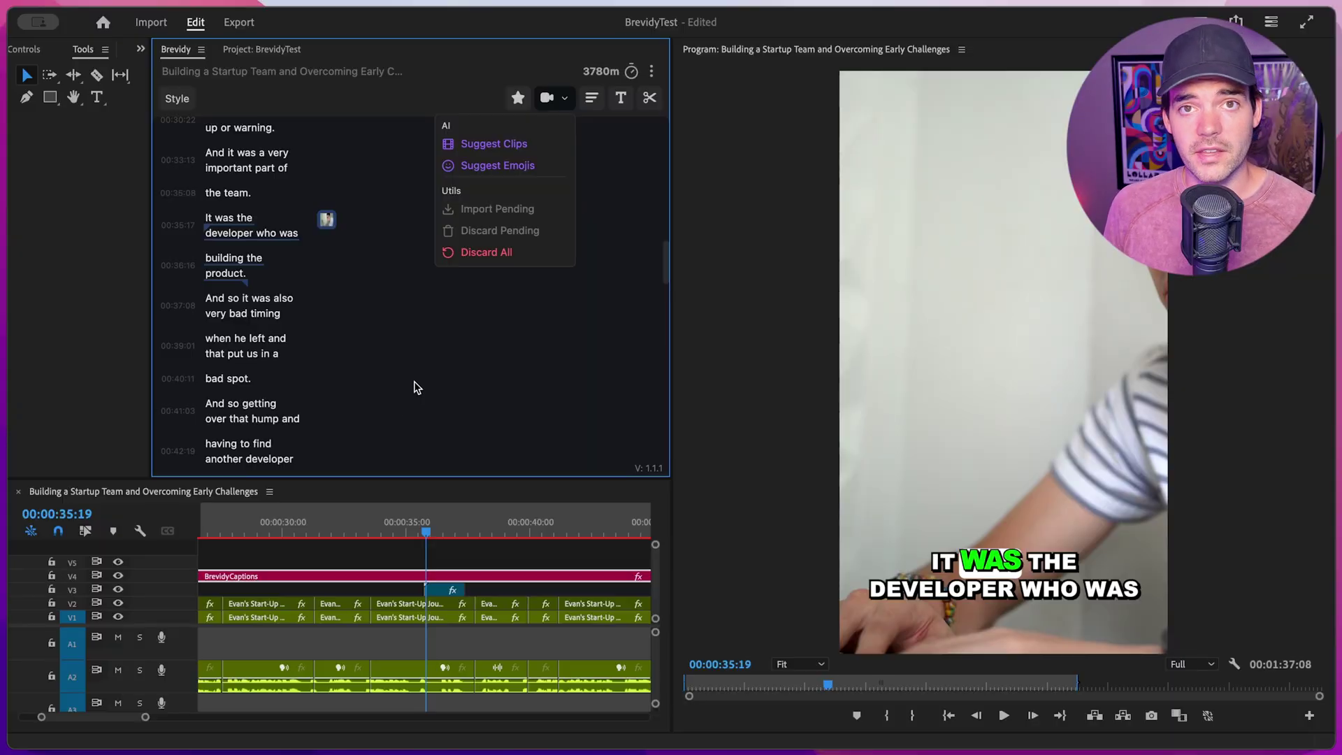
Open the Brevidy settings to view the options for AI media queries and auto scrolling.
{"action": "left_click", "coordinate": [653, 73]}
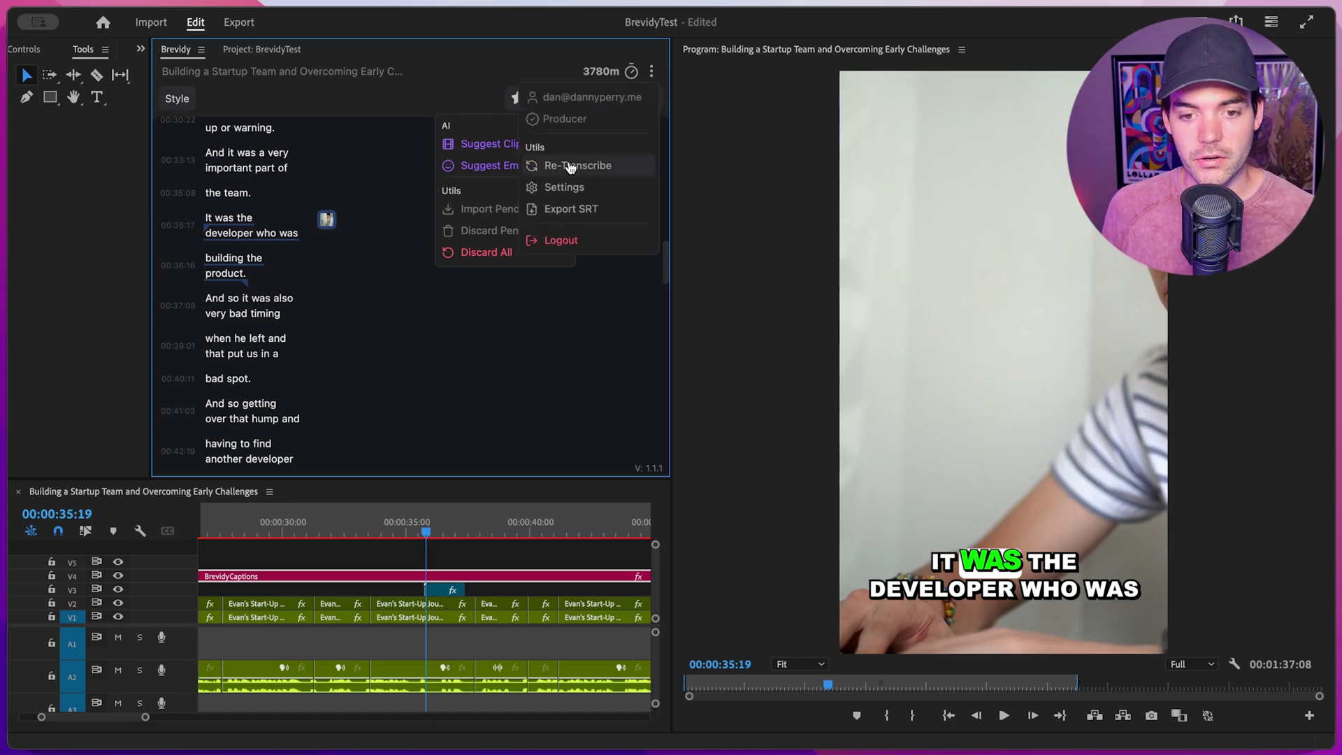
{"action": "left_click", "coordinate": [573, 192]}
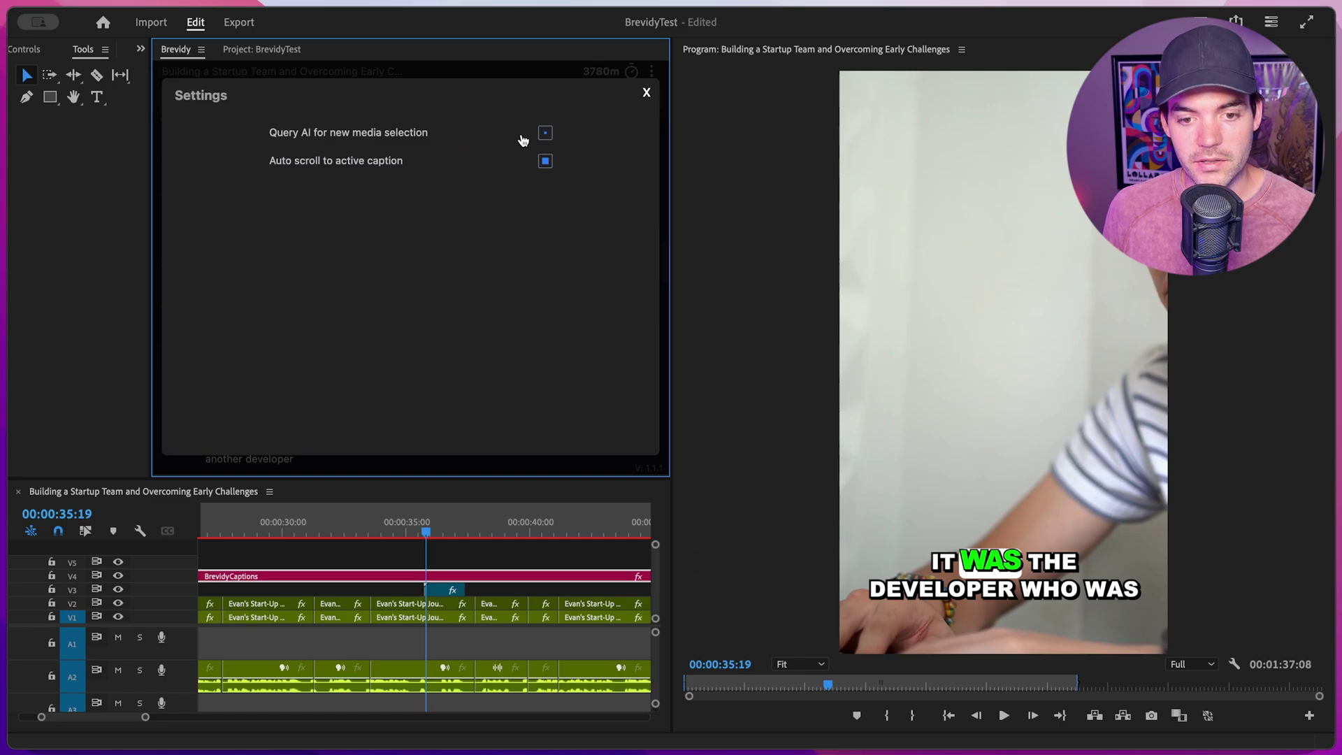
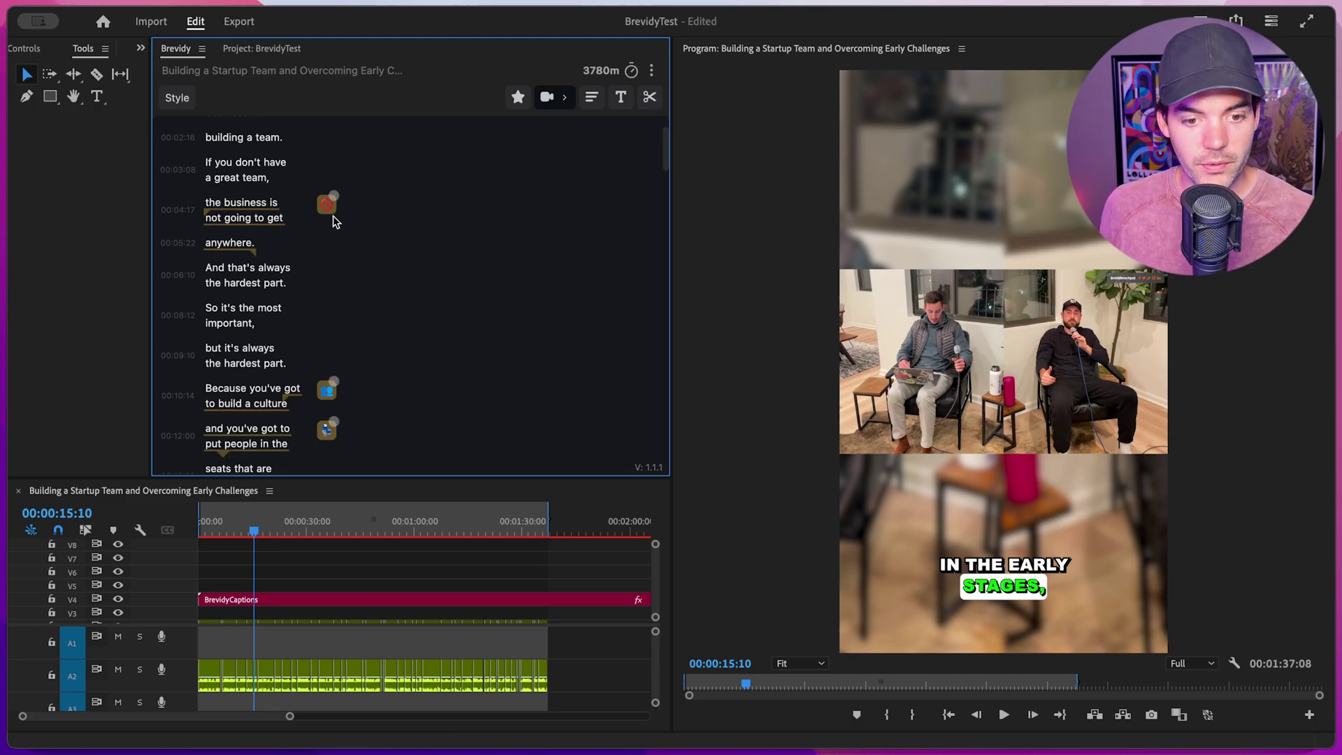
Review the suggested emojis in the transcript and import all pending ones into the timeline.
{"action": "mouse_move", "coordinate": [329, 212]}
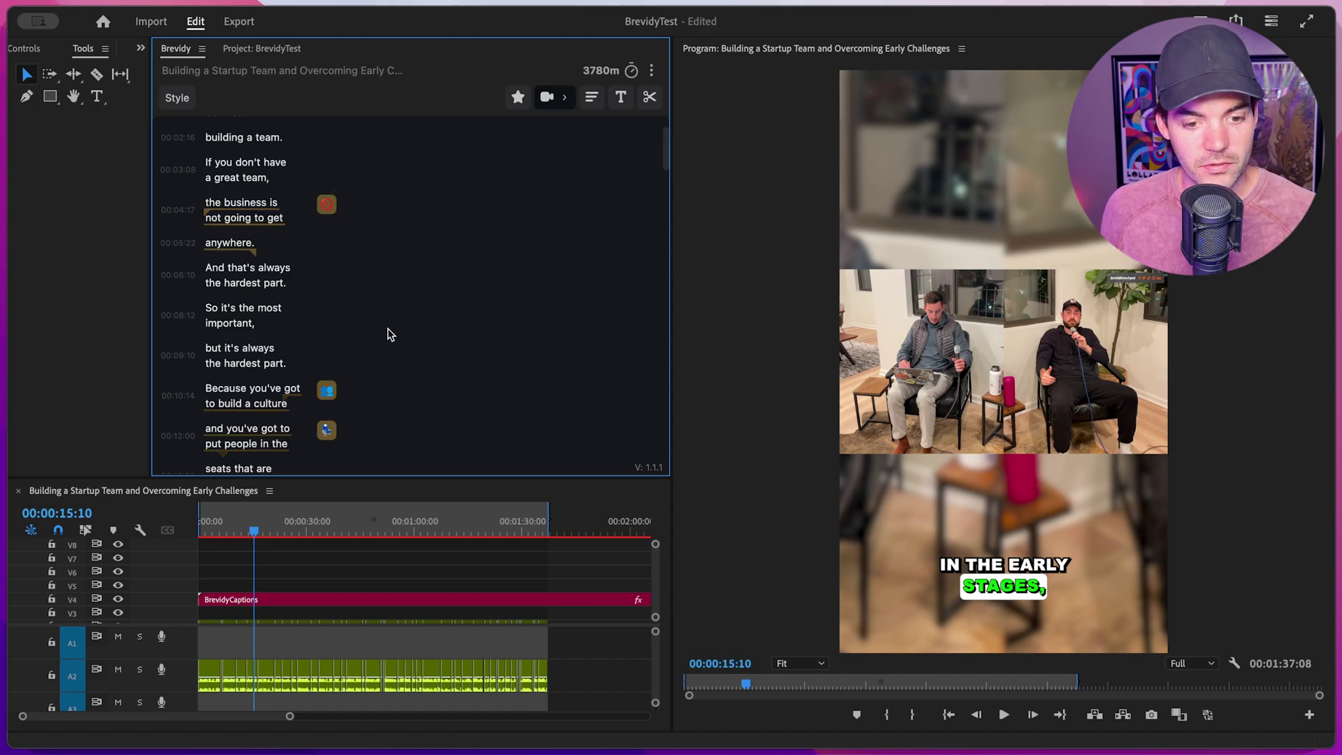
{"action": "scroll", "coordinate": [386, 333], "scroll_direction": "down", "scroll_amount": 1}
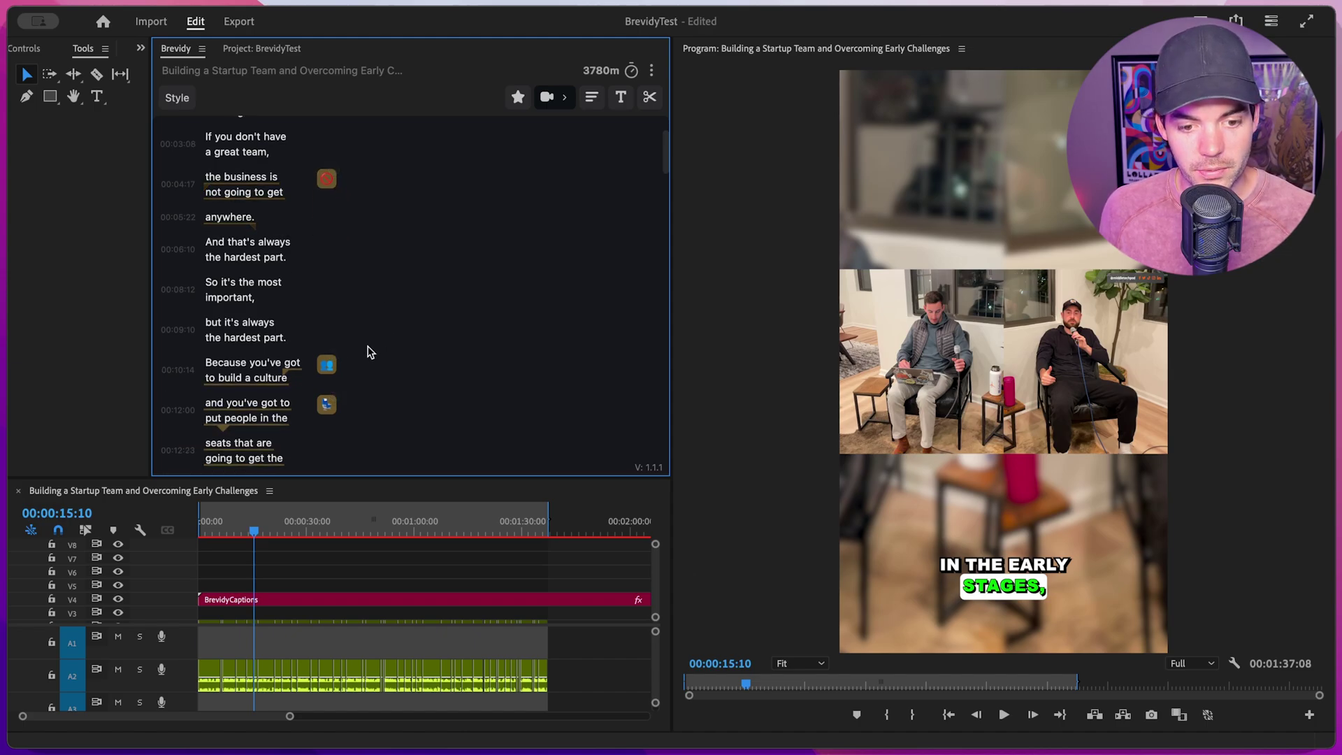
{"action": "mouse_move", "coordinate": [334, 367]}
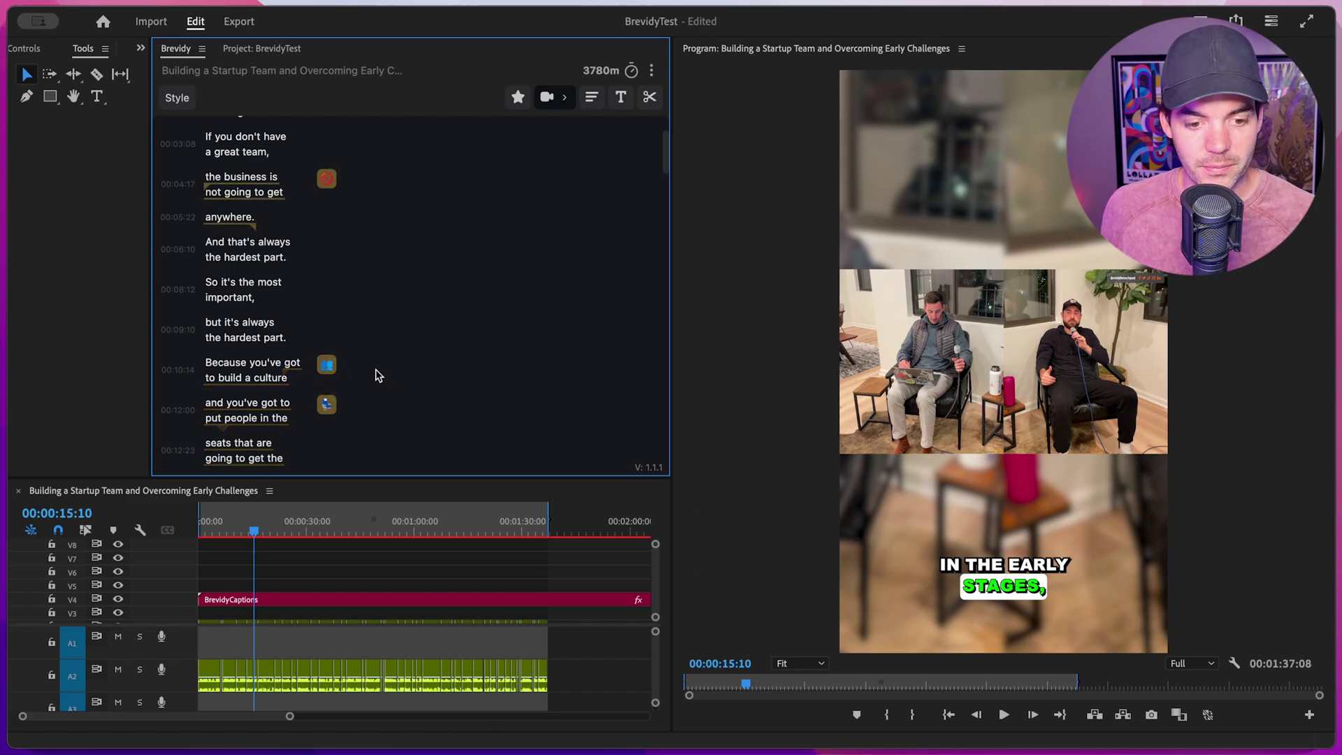
{"action": "scroll", "coordinate": [369, 376], "scroll_direction": "down", "scroll_amount": 1}
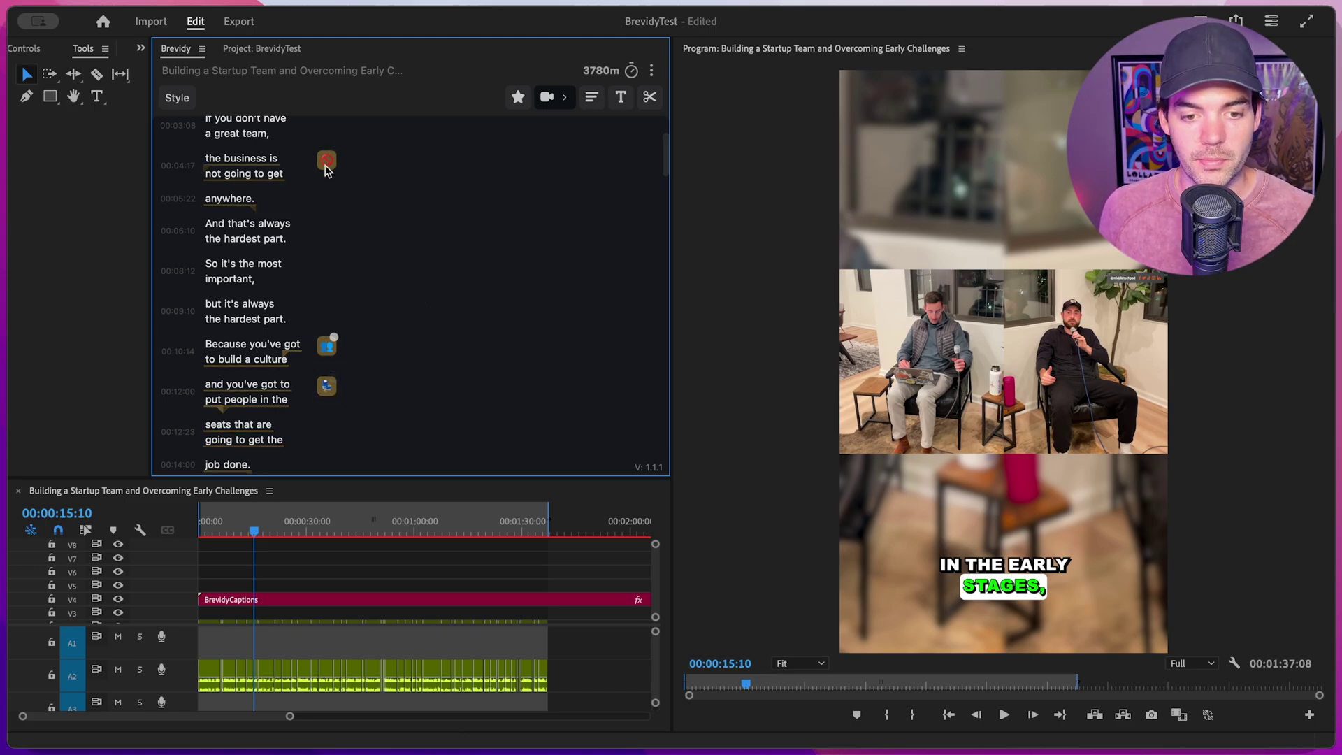
{"action": "mouse_move", "coordinate": [326, 170]}
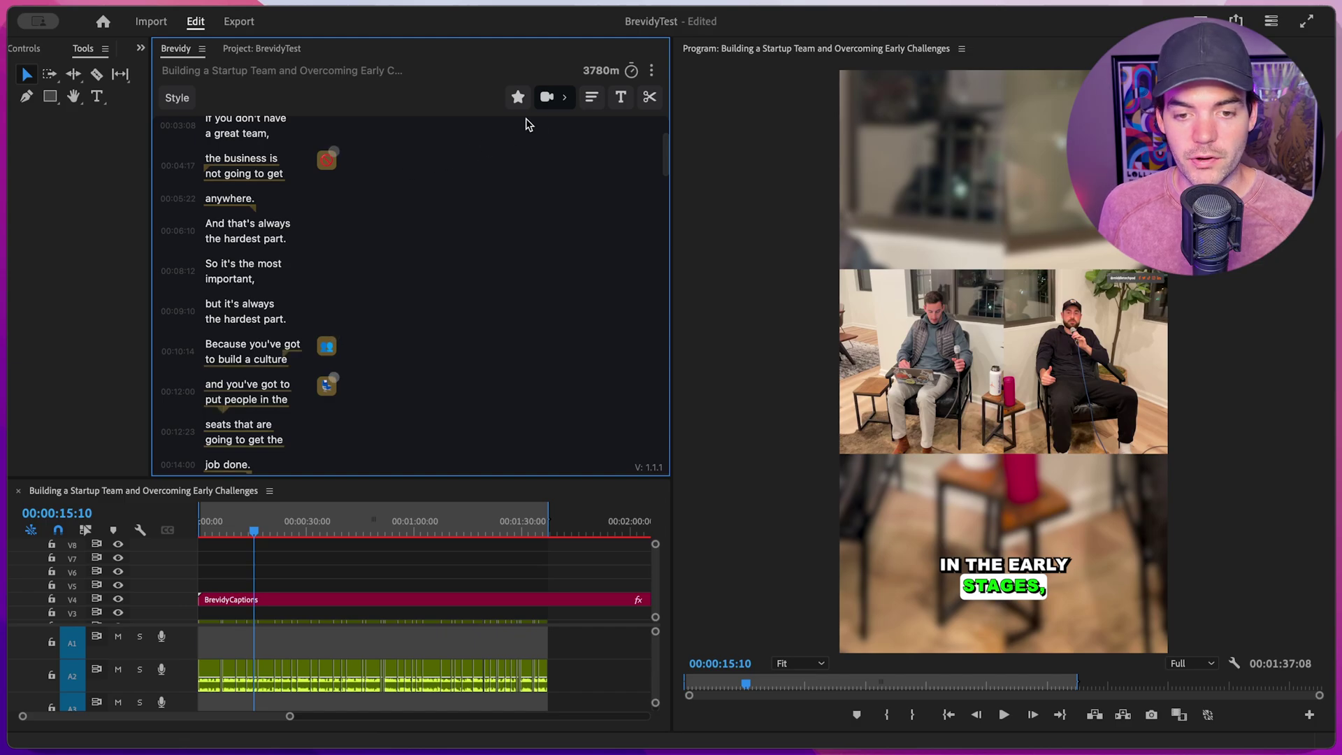
{"action": "left_click", "coordinate": [554, 103]}
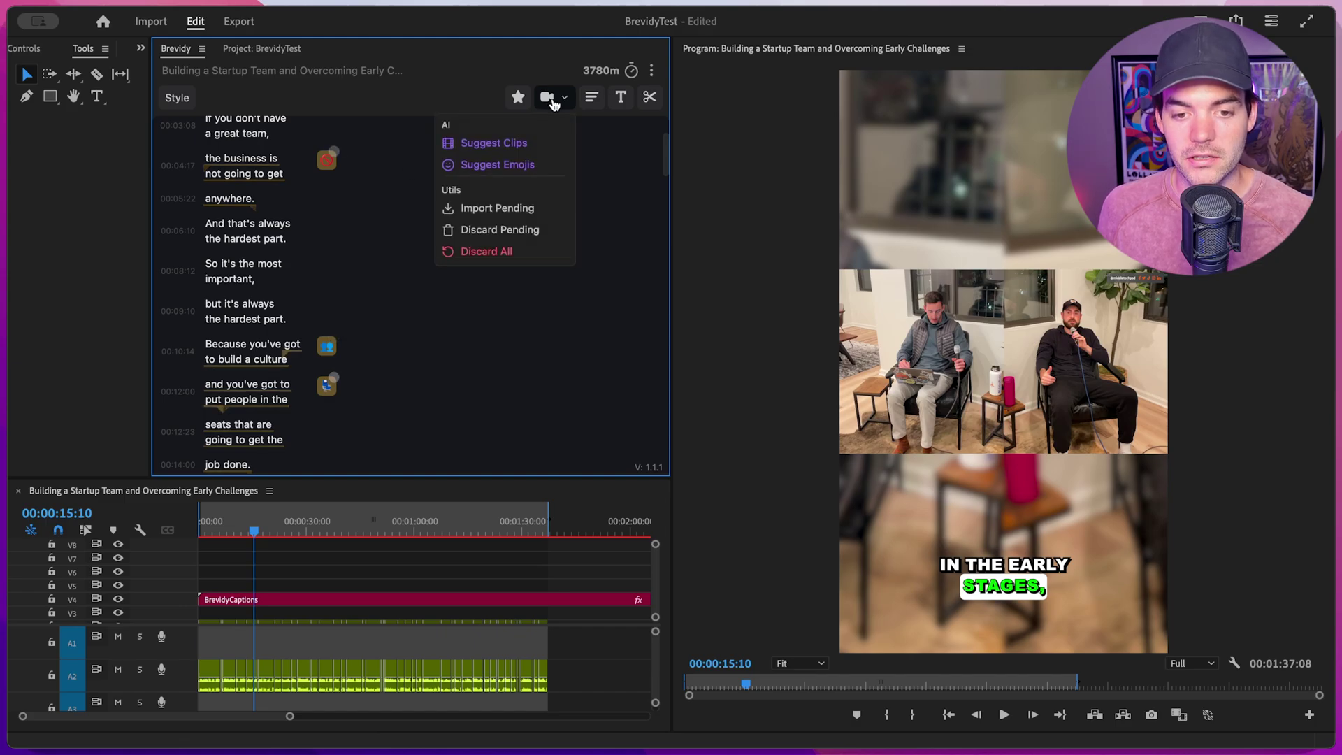
{"action": "left_click", "coordinate": [521, 210]}
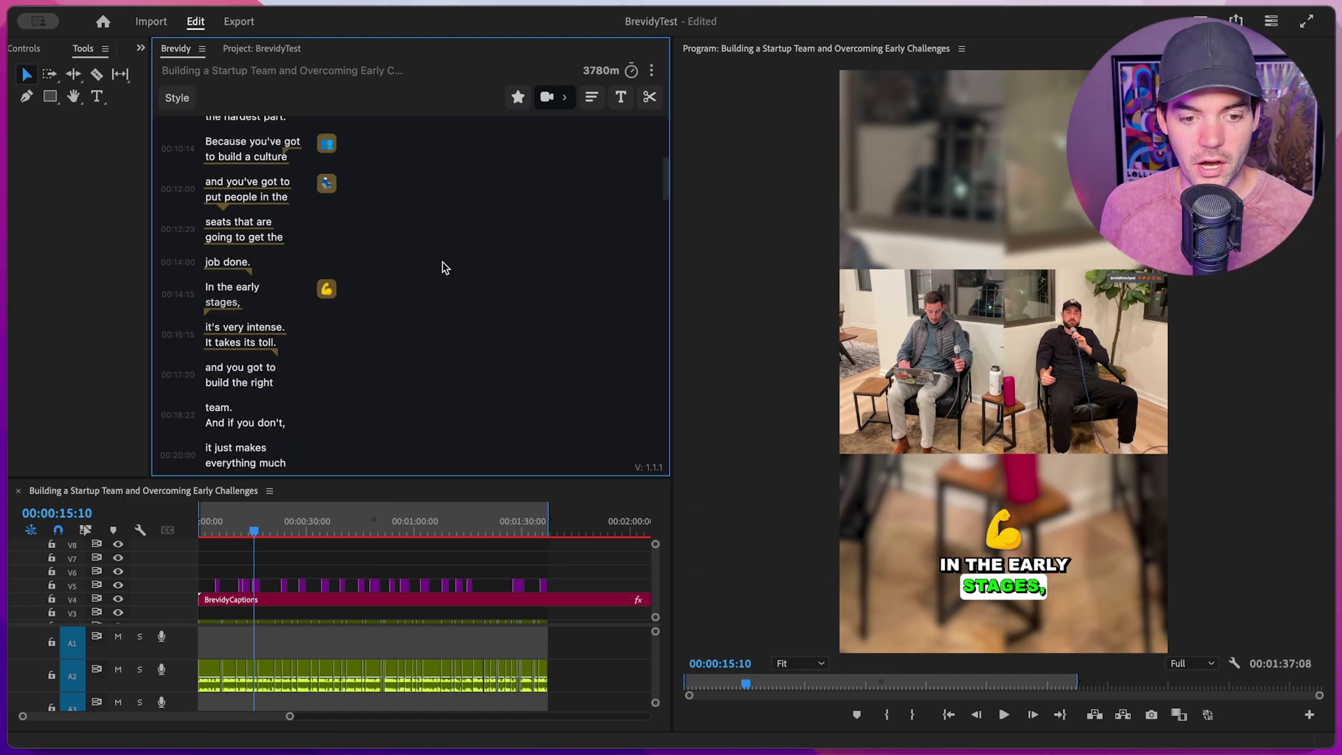
Extend the flexed-biceps emoji's end in the transcript to "right" and open its media options.
{"action": "left_click", "coordinate": [265, 370]}
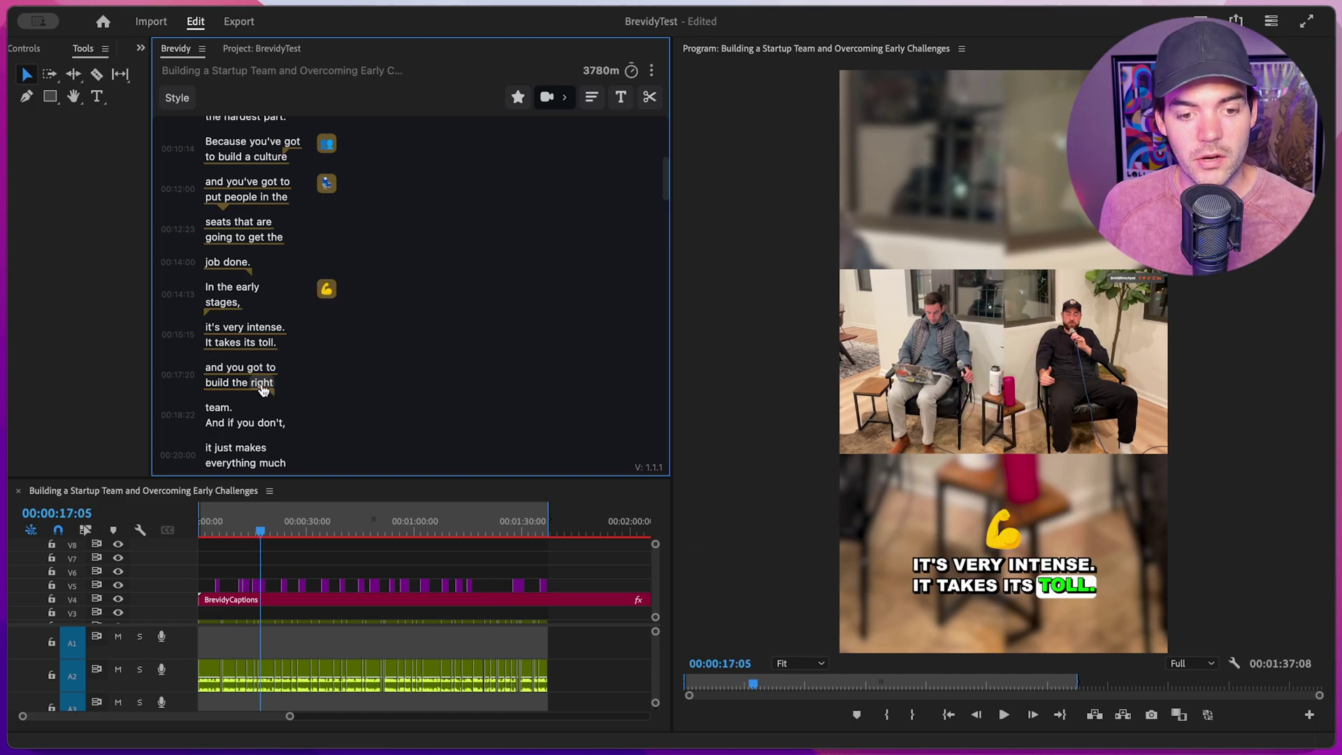
{"action": "left_click", "coordinate": [328, 297]}
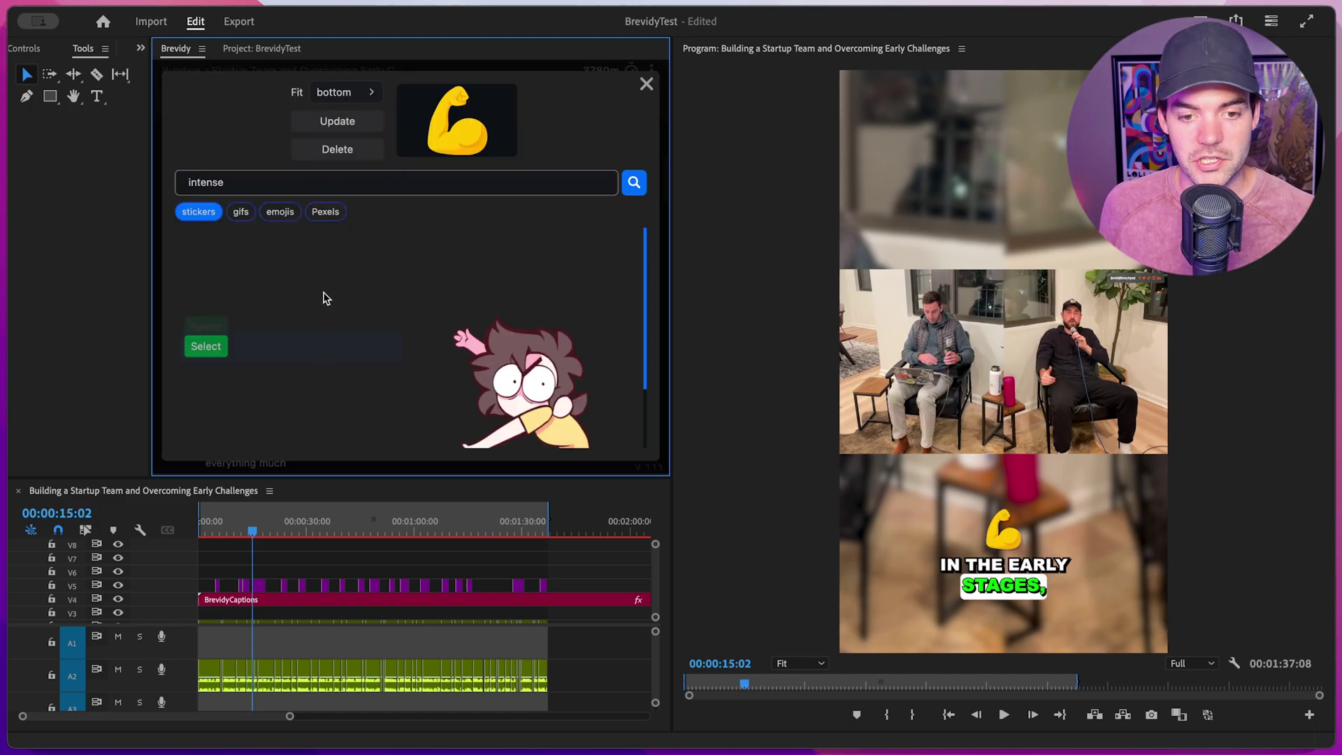
Replace the flexed-biceps emoji on "In the early stages" with the kissing face with closed eyes and set its fit to Above Captions.
{"action": "left_click", "coordinate": [275, 211]}
{"action": "left_click", "coordinate": [350, 305]}
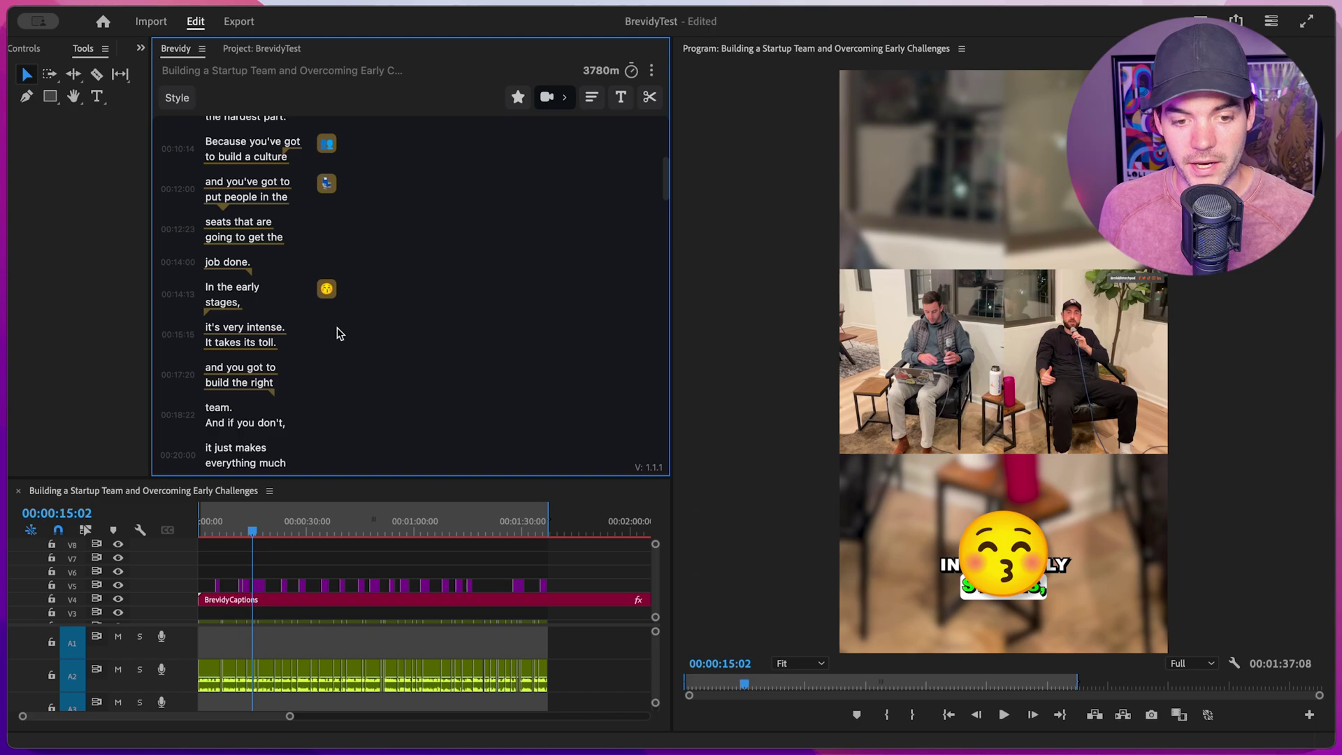
{"action": "left_click", "coordinate": [329, 331]}
{"action": "left_click", "coordinate": [360, 94]}
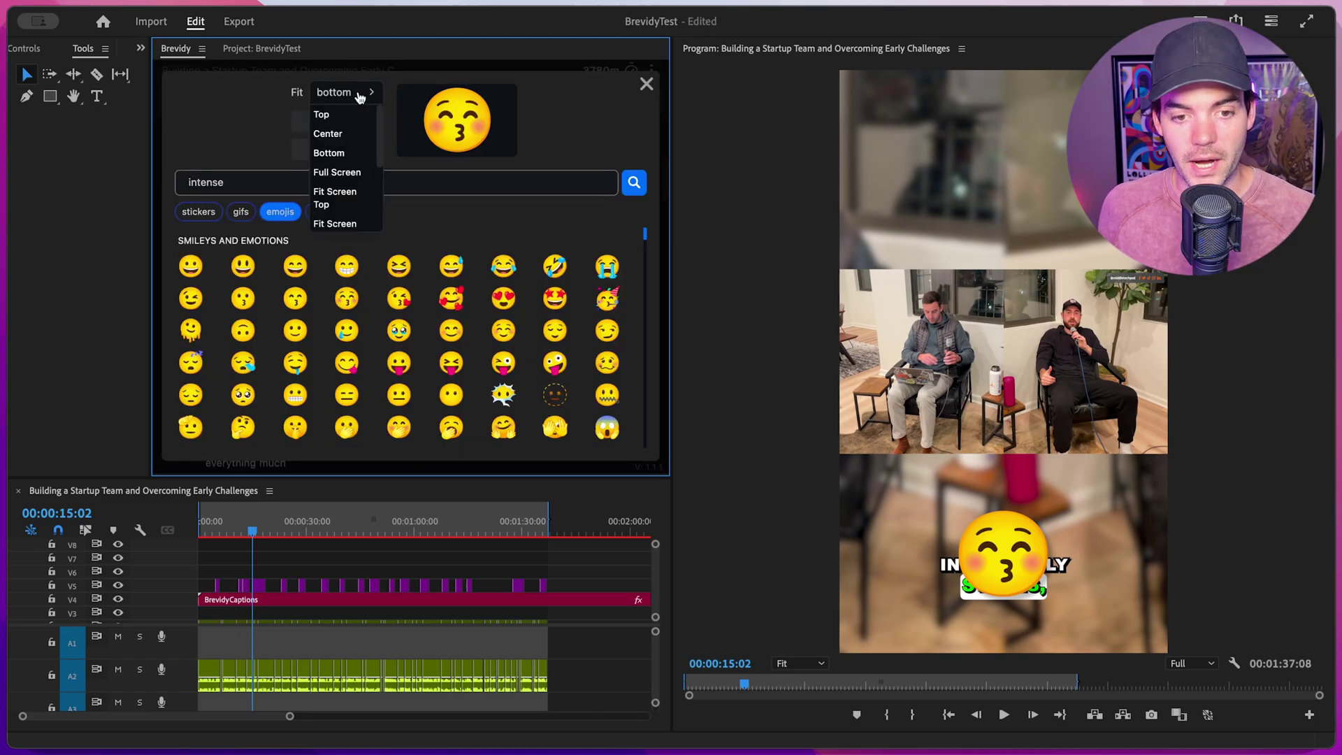
{"action": "scroll", "coordinate": [347, 174], "scroll_direction": "down", "scroll_amount": 1}
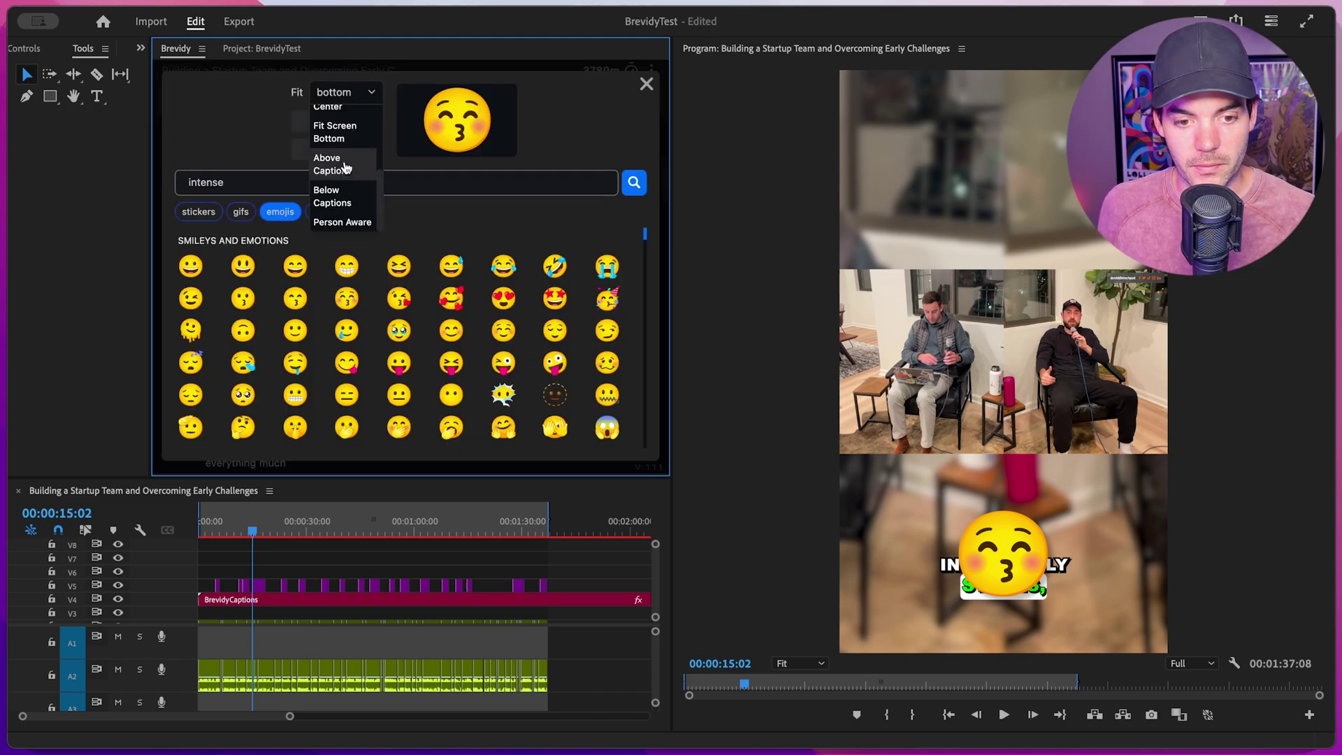
{"action": "left_click", "coordinate": [346, 168]}
{"action": "left_click", "coordinate": [337, 129]}
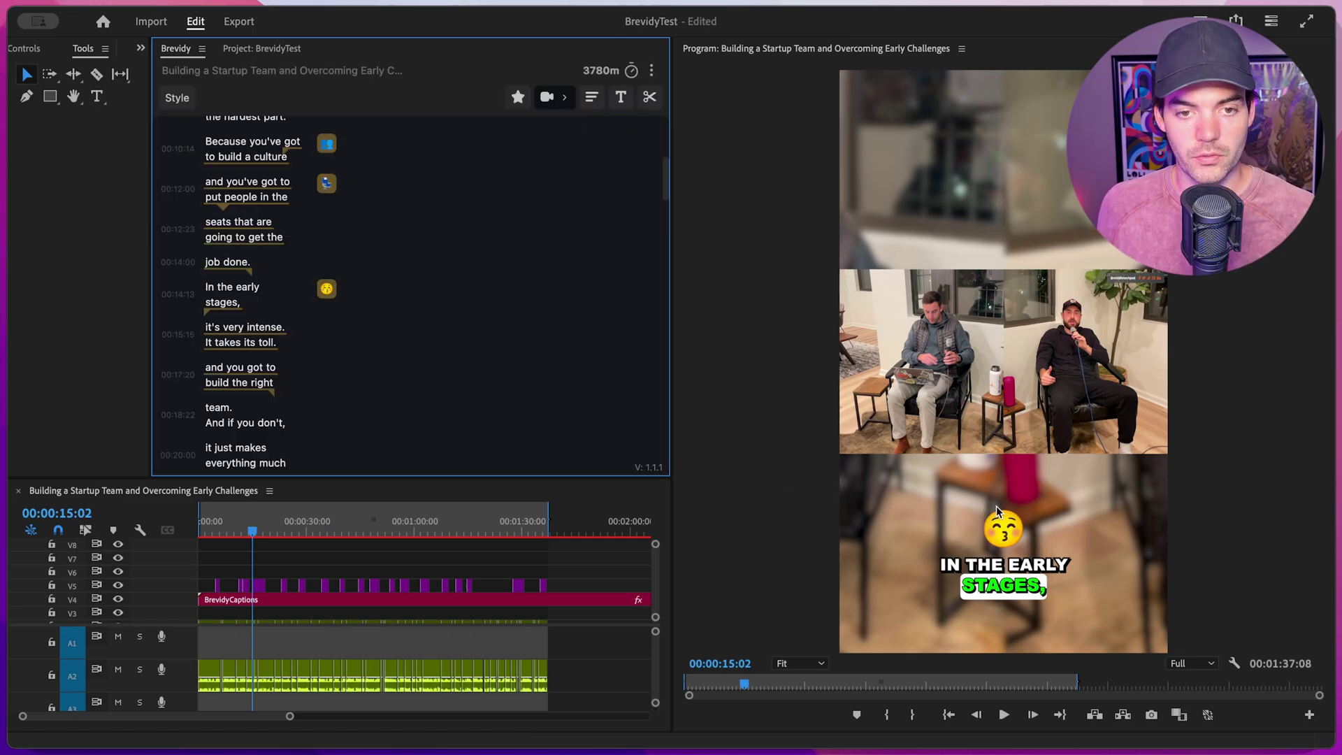
Generate AI clip suggestions for the transcript, preview the office culture clip on "Because you've got to build a culture" and import it.
{"action": "left_click", "coordinate": [564, 100]}
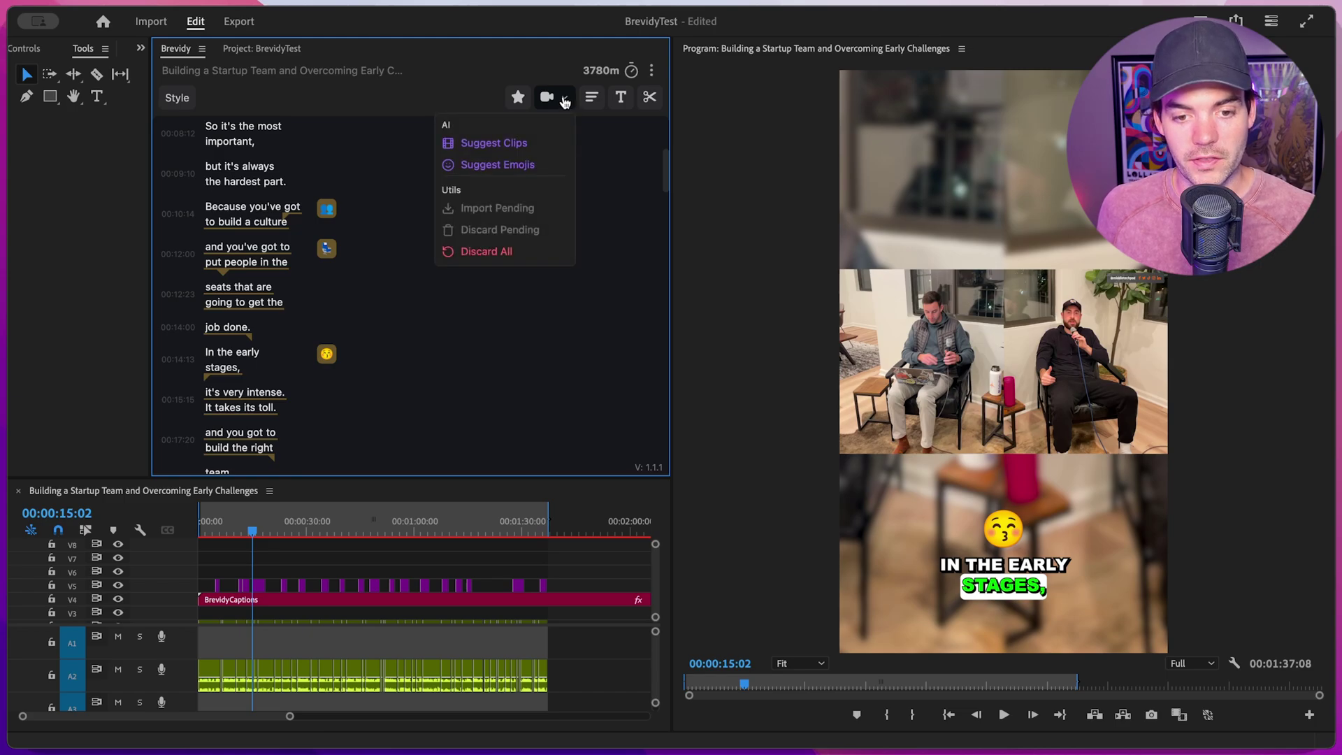
{"action": "left_click", "coordinate": [520, 147]}
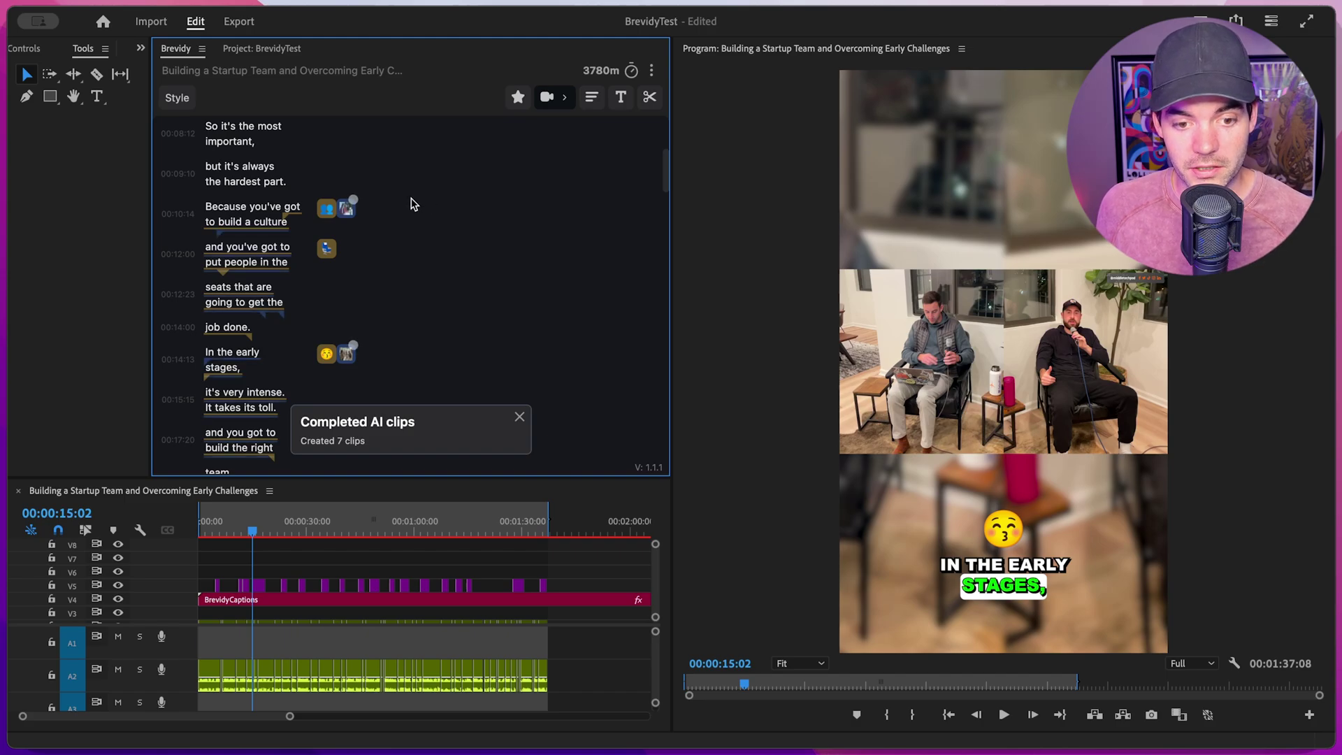
{"action": "left_click", "coordinate": [347, 217]}
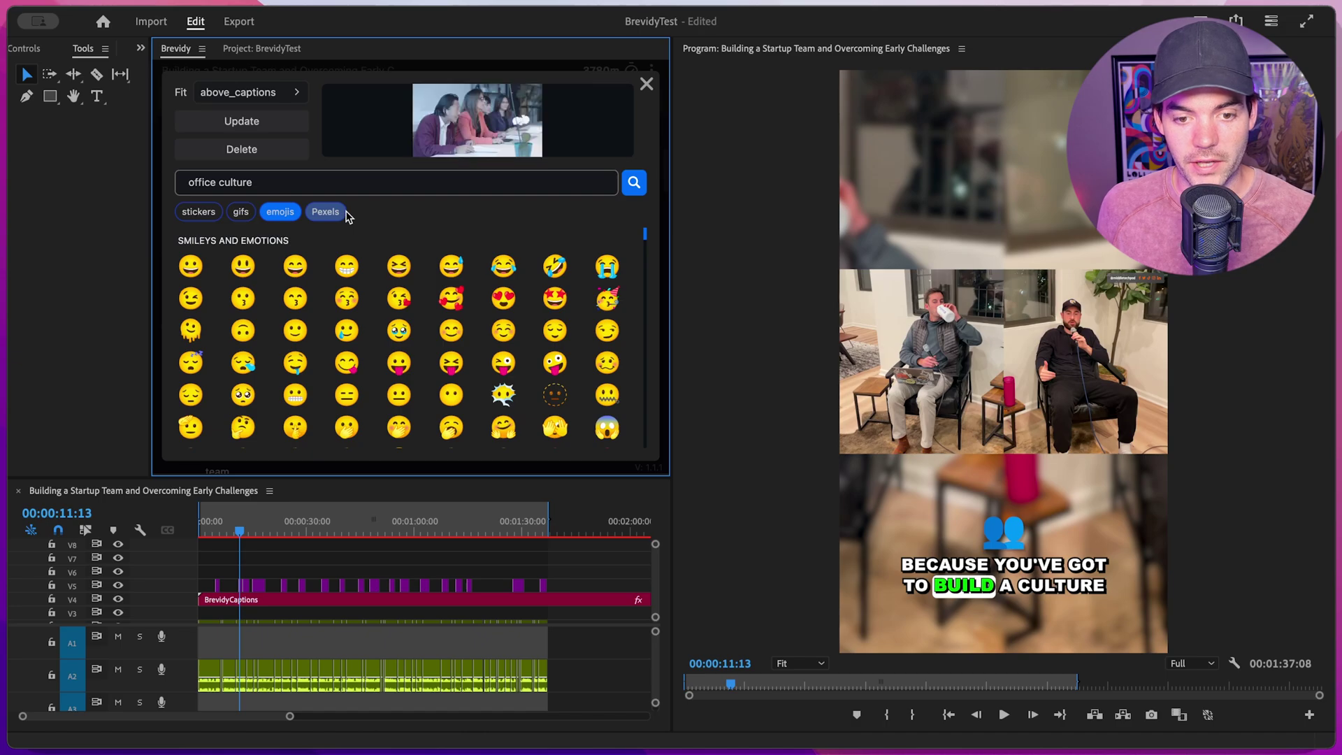
{"action": "left_click", "coordinate": [339, 142]}
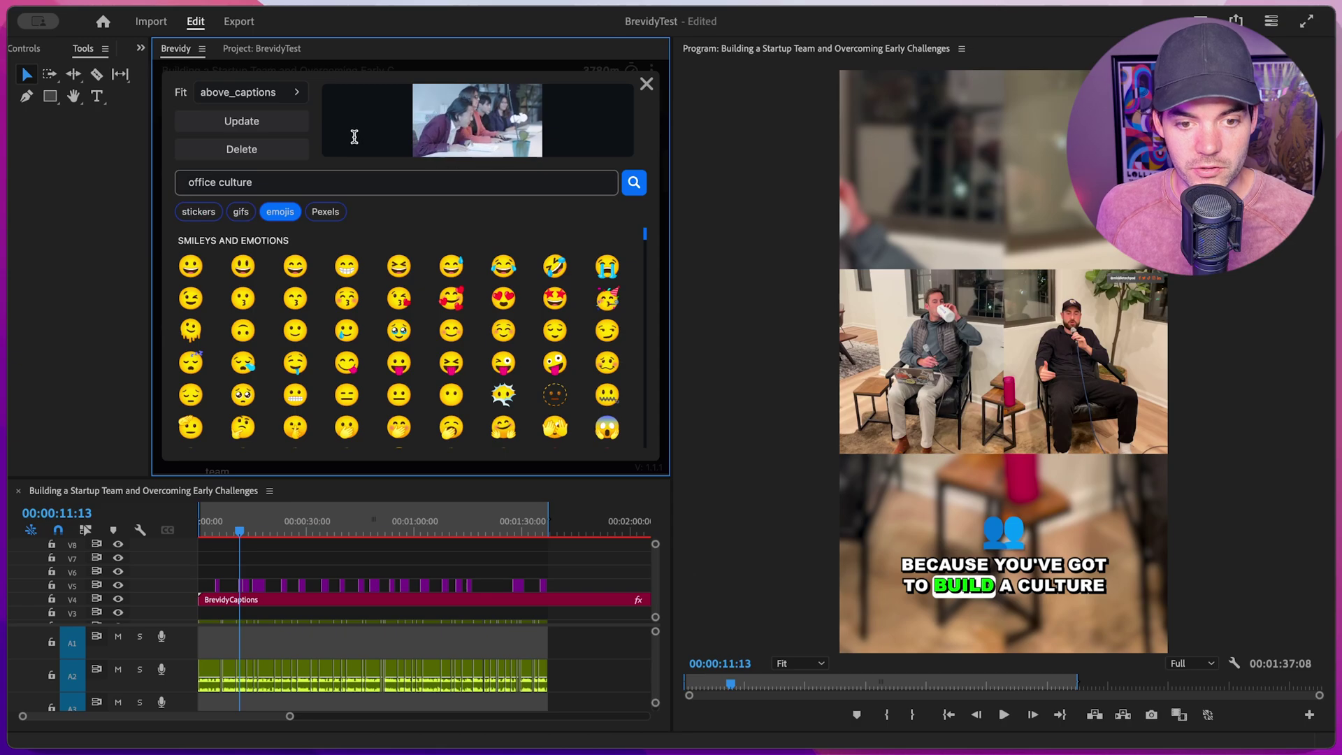
{"action": "mouse_move", "coordinate": [341, 142]}
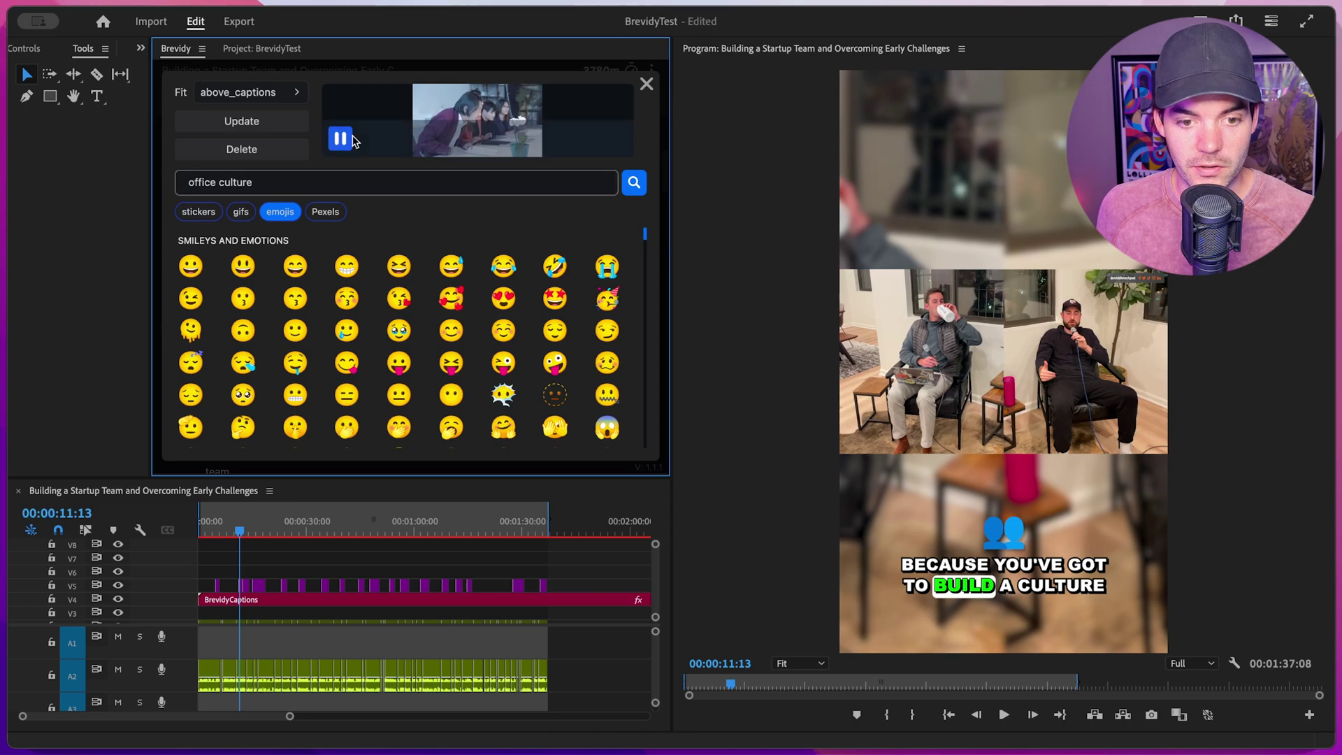
{"action": "left_click", "coordinate": [274, 128]}
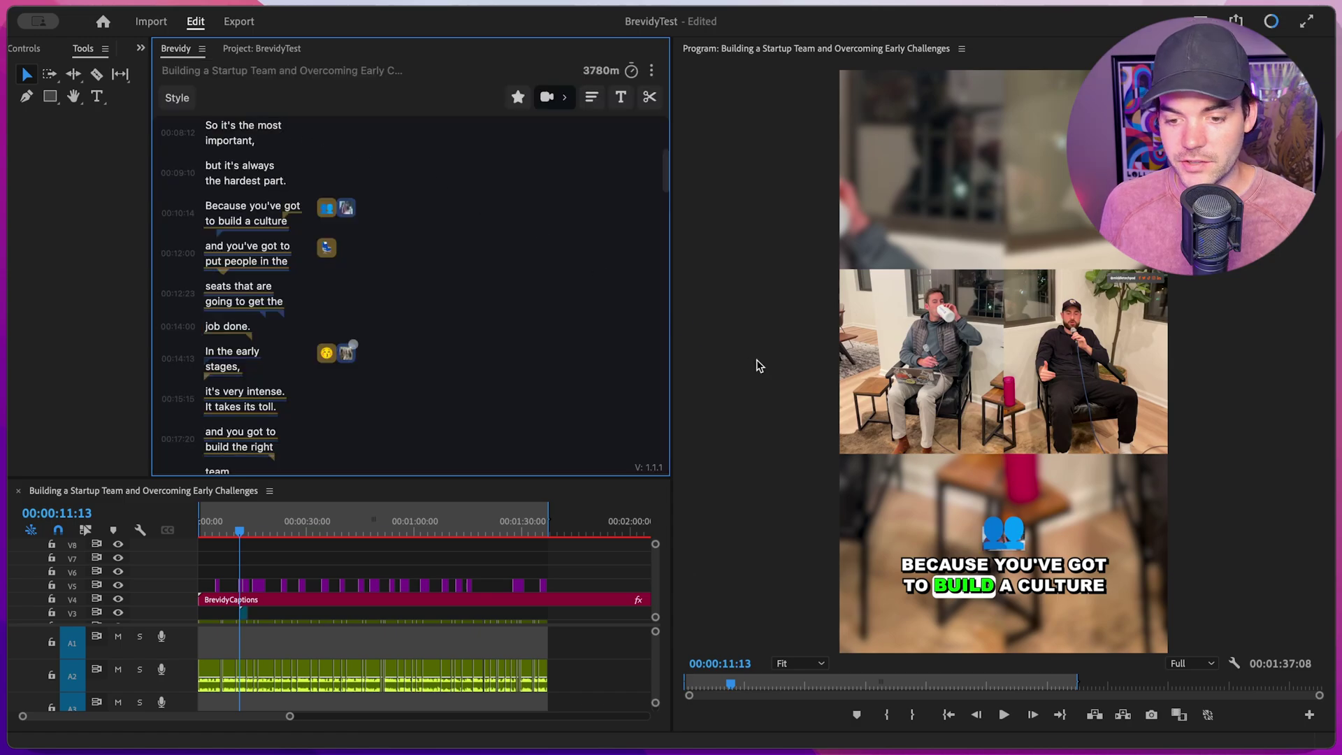
Set the fit of the office culture clip on "Because you've got to build a culture" to Full Screen.
{"action": "scroll", "coordinate": [370, 216], "scroll_direction": "up", "scroll_amount": 2}
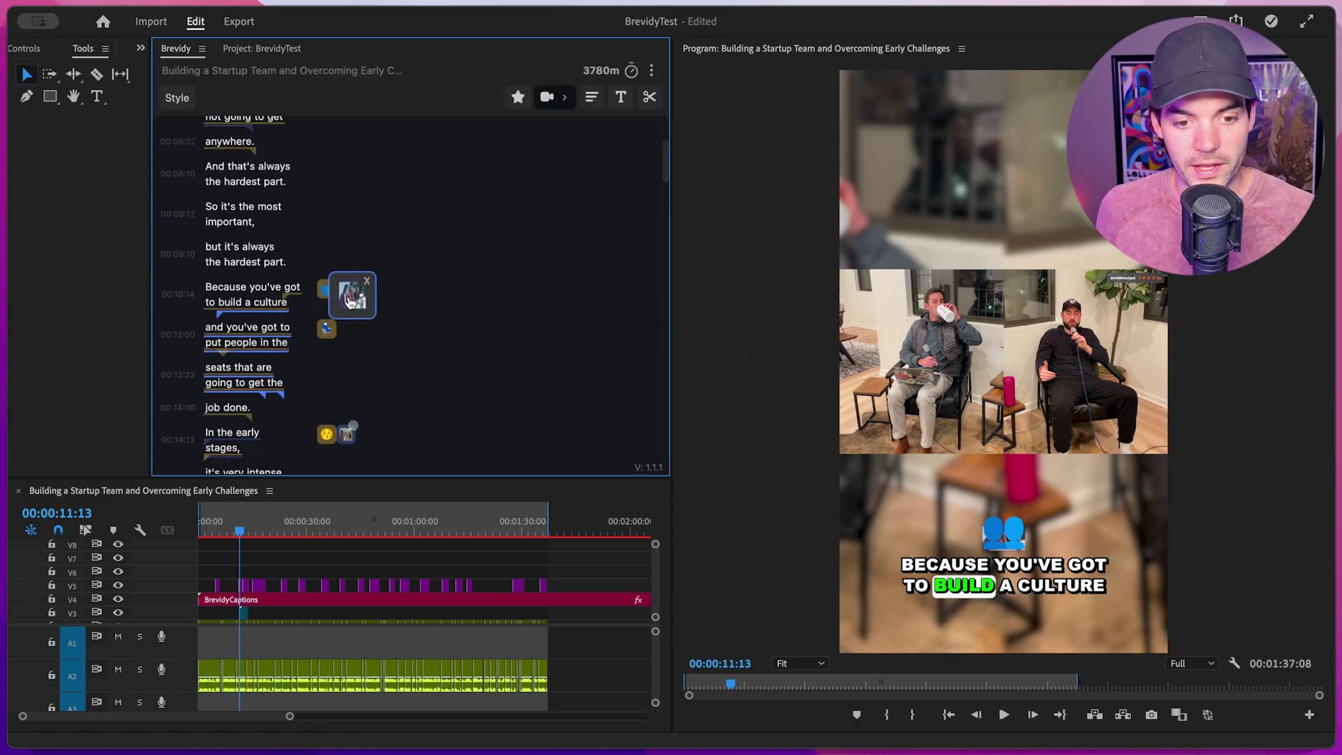
{"action": "left_click", "coordinate": [353, 297]}
{"action": "left_click", "coordinate": [286, 95]}
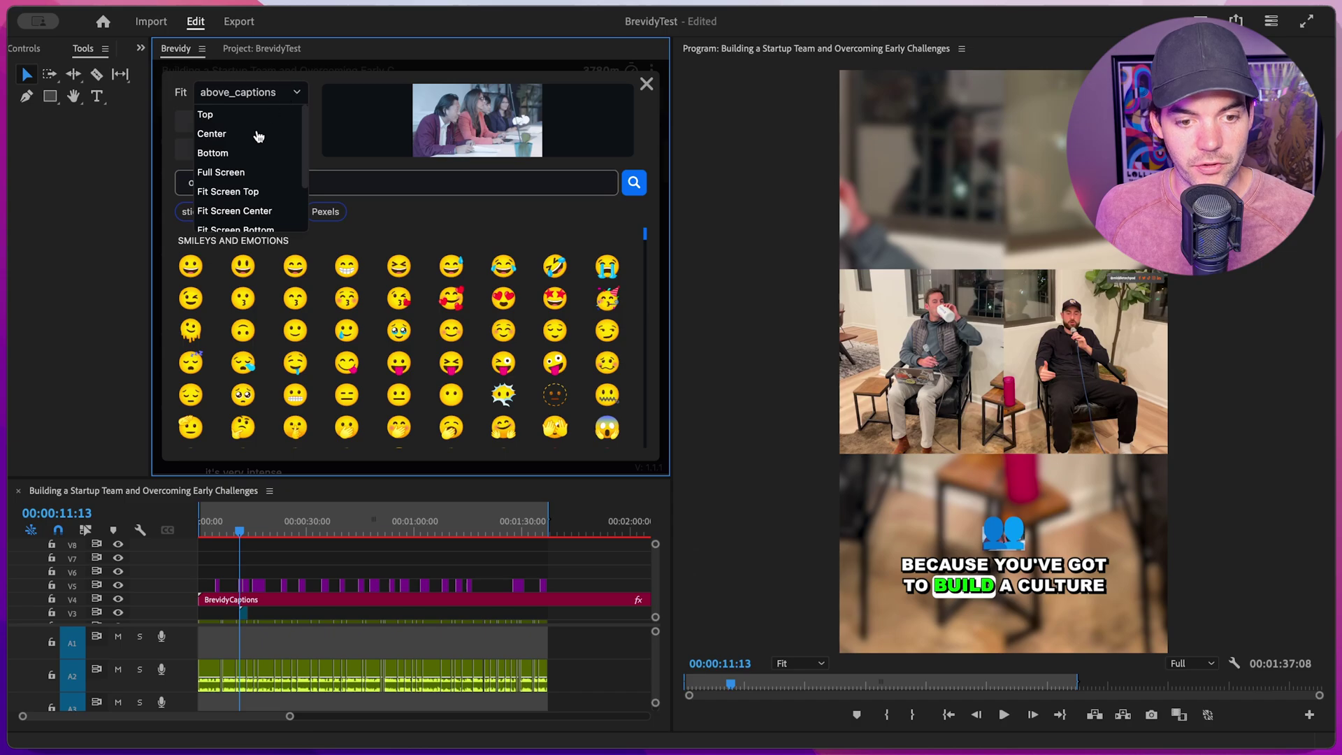
{"action": "left_click", "coordinate": [222, 172]}
{"action": "left_click", "coordinate": [260, 125]}
Import all pending AI-suggested clips into the timeline and look over their placements in the transcript.
{"action": "left_click", "coordinate": [565, 98]}
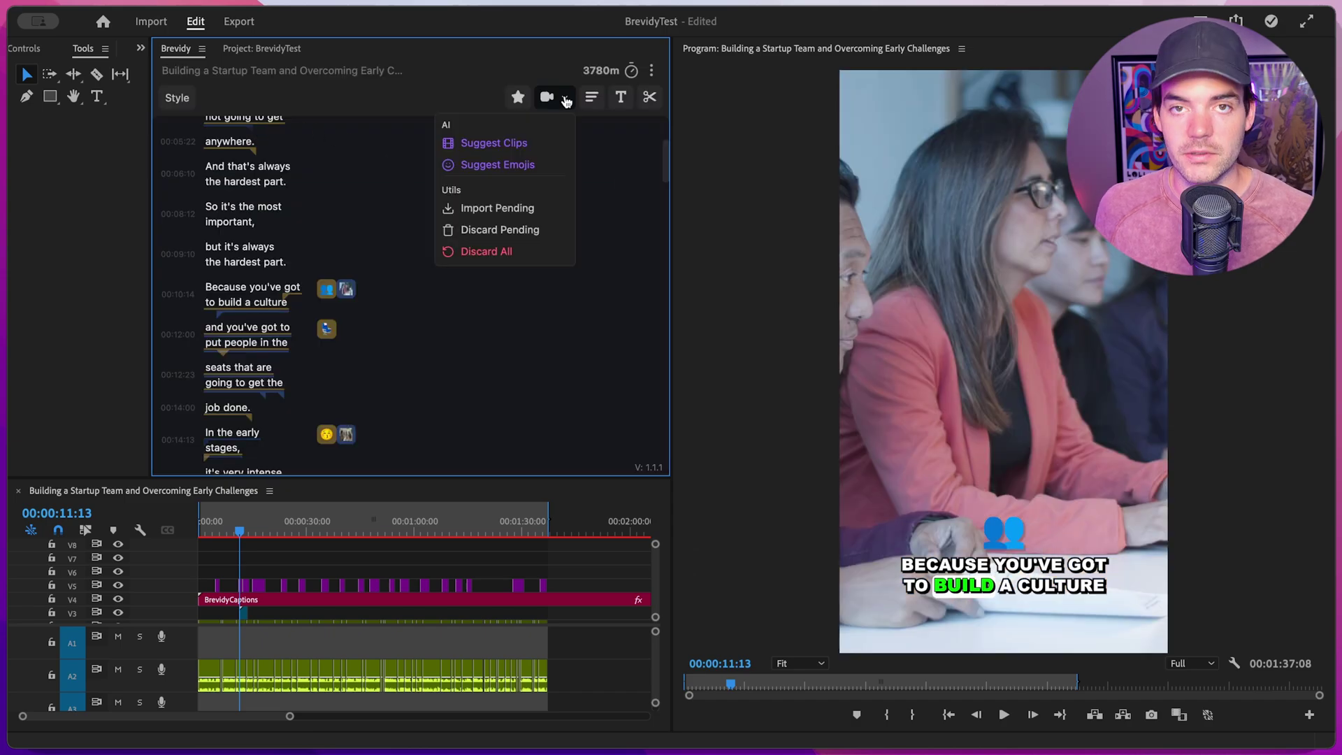
{"action": "left_click", "coordinate": [514, 212]}
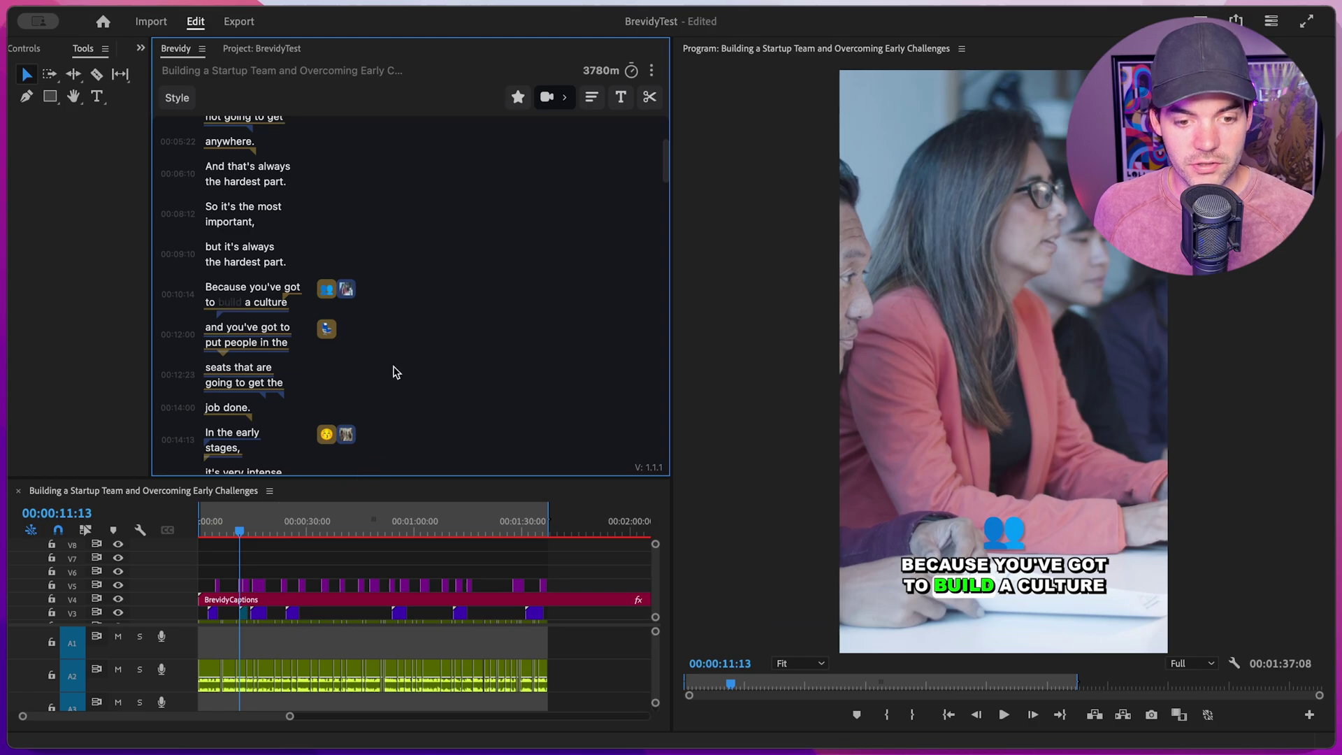
{"action": "scroll", "coordinate": [386, 327], "scroll_direction": "up", "scroll_amount": 1}
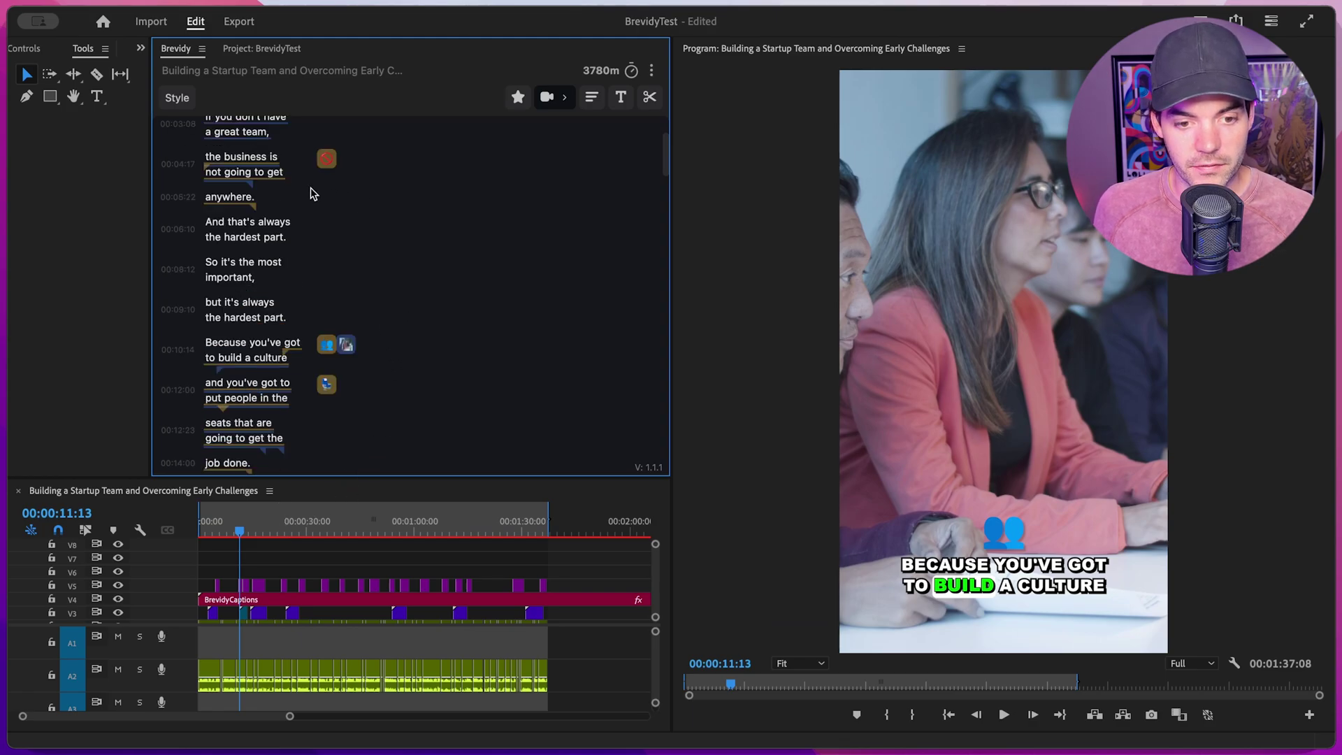
{"action": "scroll", "coordinate": [423, 232], "scroll_direction": "down", "scroll_amount": 3}
Play the sequence from about 00:00:03:08 to check the imported clips and emojis with the captions.
{"action": "left_click_drag", "start_coordinate": [226, 533], "coordinate": [215, 534]}
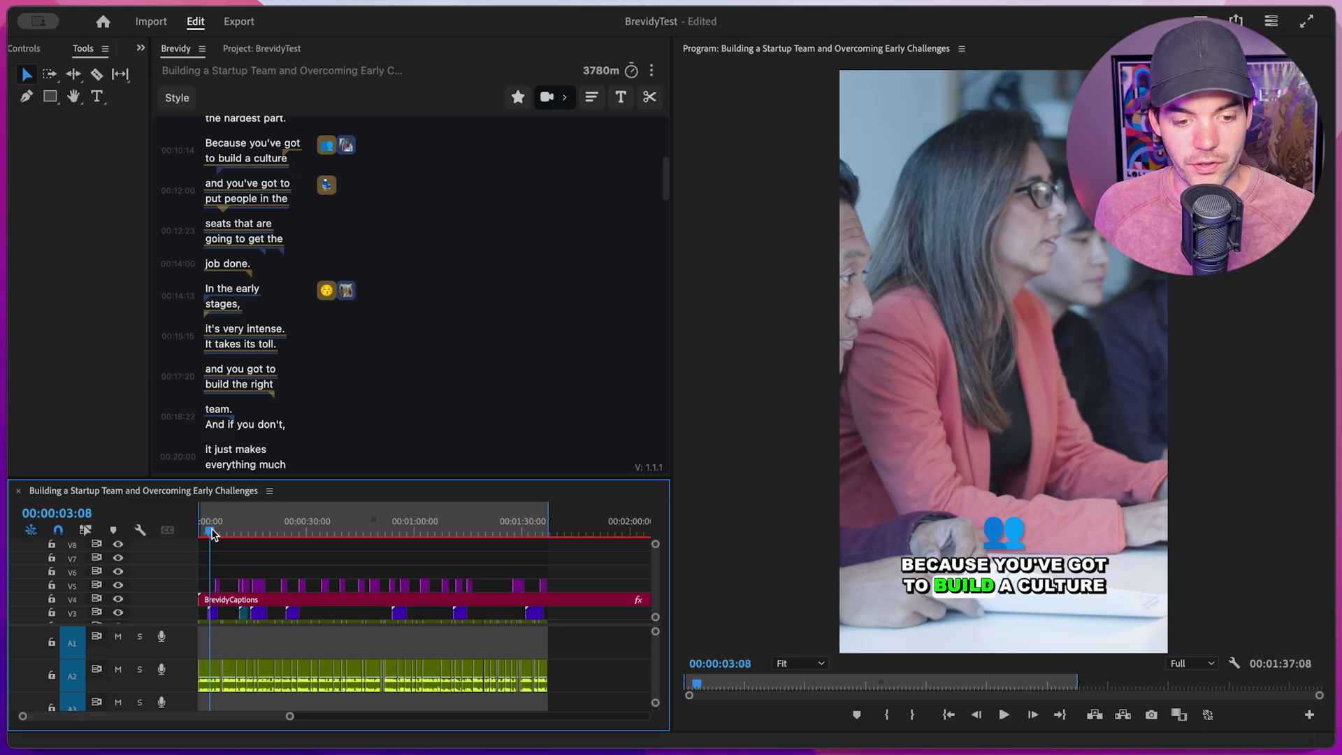
{"action": "key", "text": "space"}
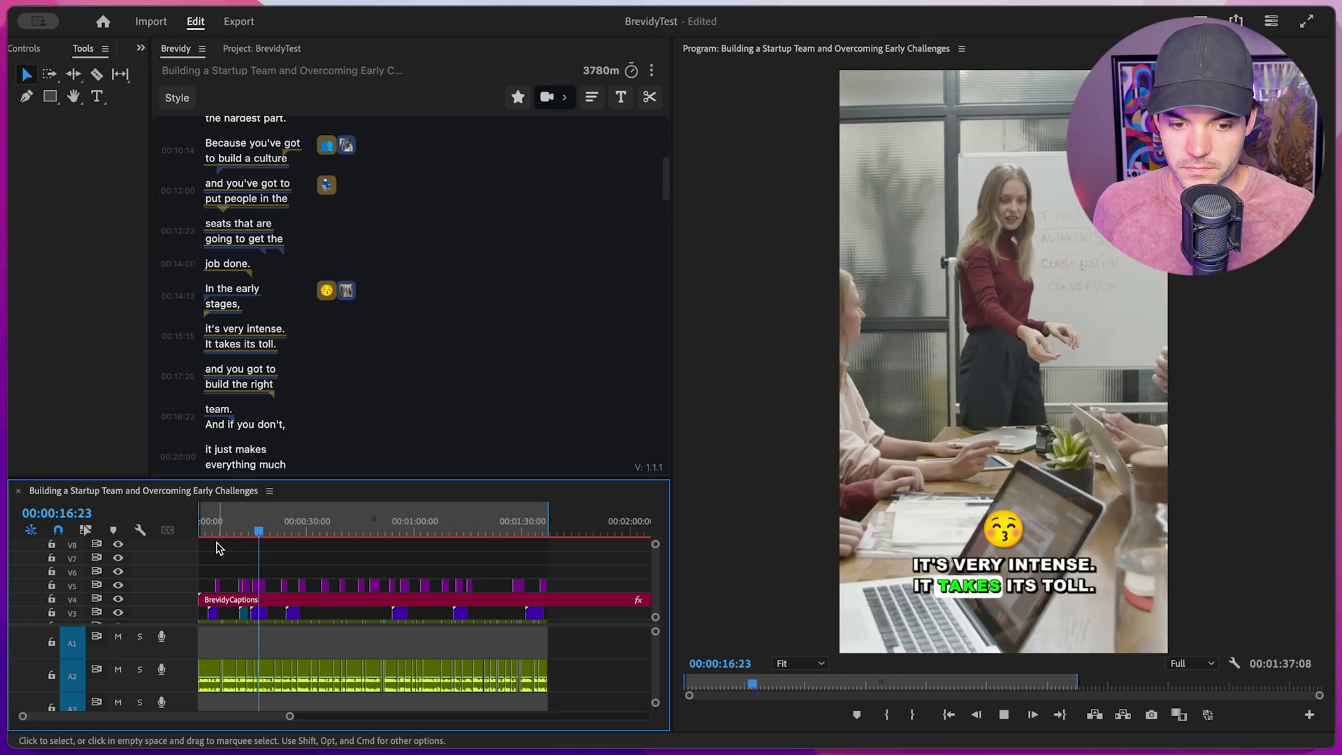
{"action": "key", "text": "space"}
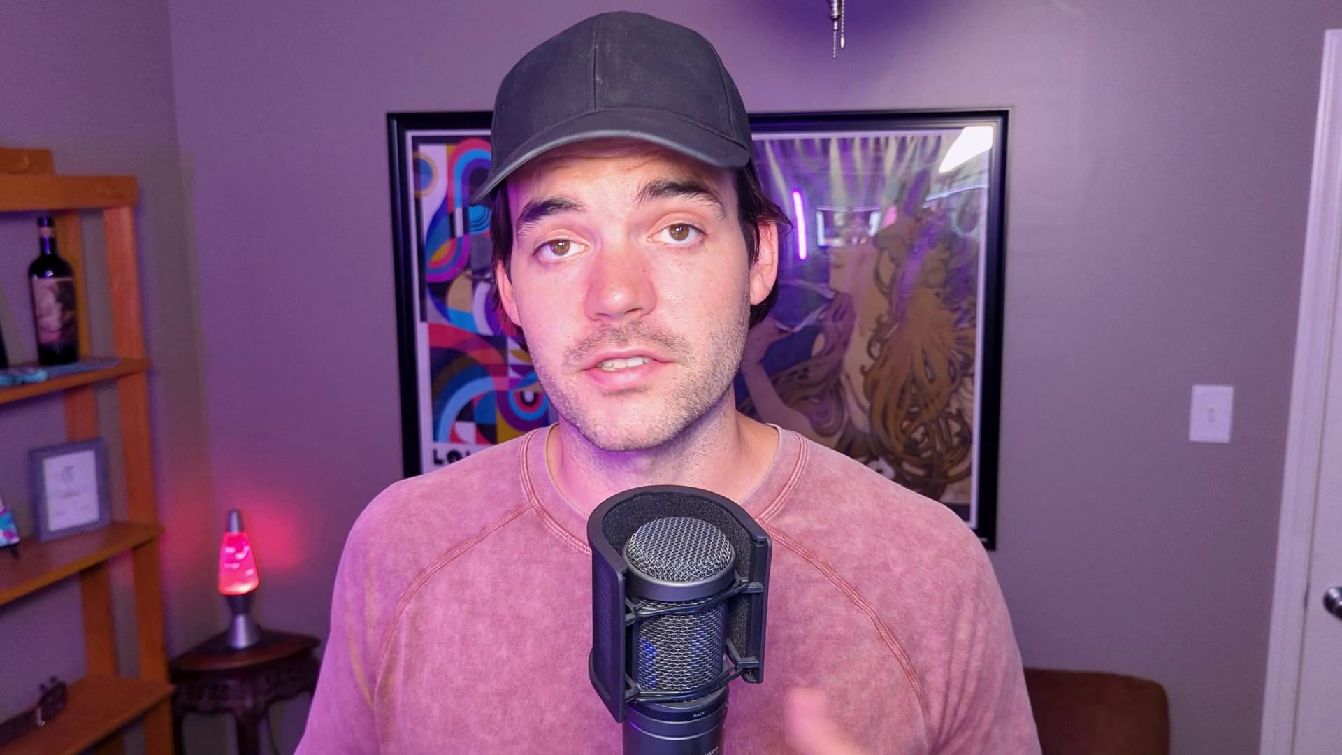